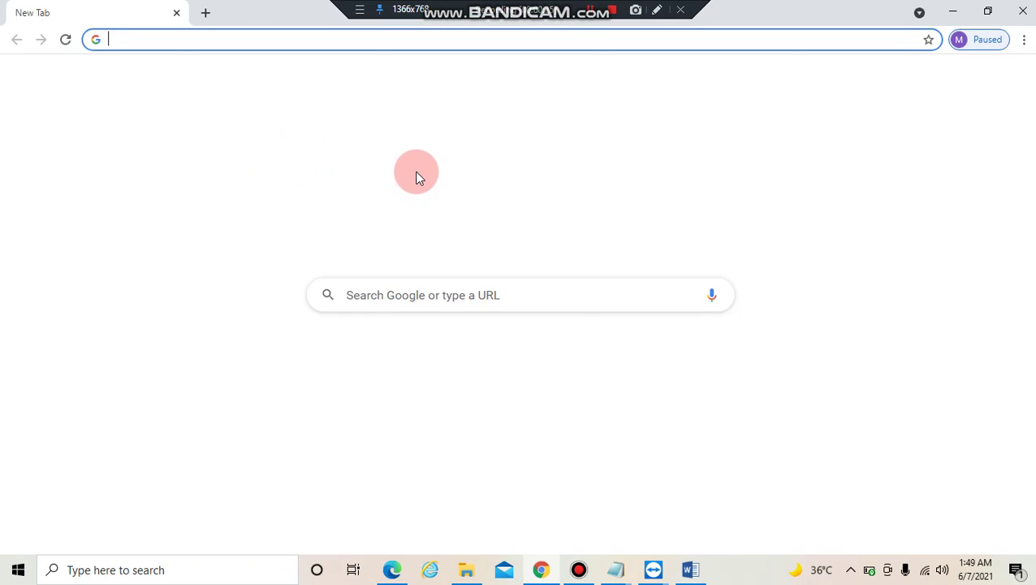
# - Search Google for 'sign in' using the suggestion from past searches
pyautogui.click(421, 294)
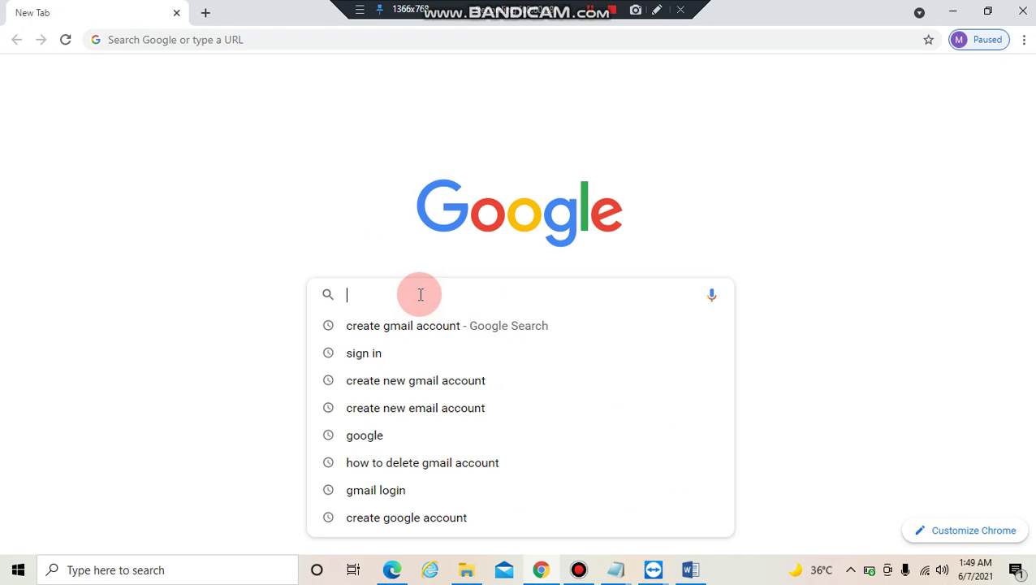
pyautogui.click(365, 355)
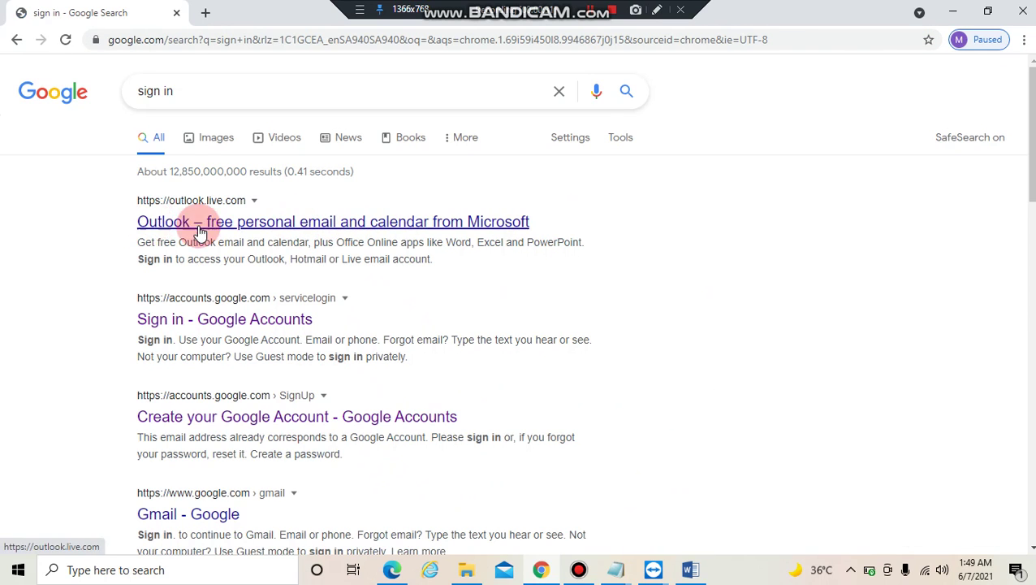
# - Open 'Sign in - Google Accounts', choose the saved account and sign in with its password
pyautogui.click(230, 318)
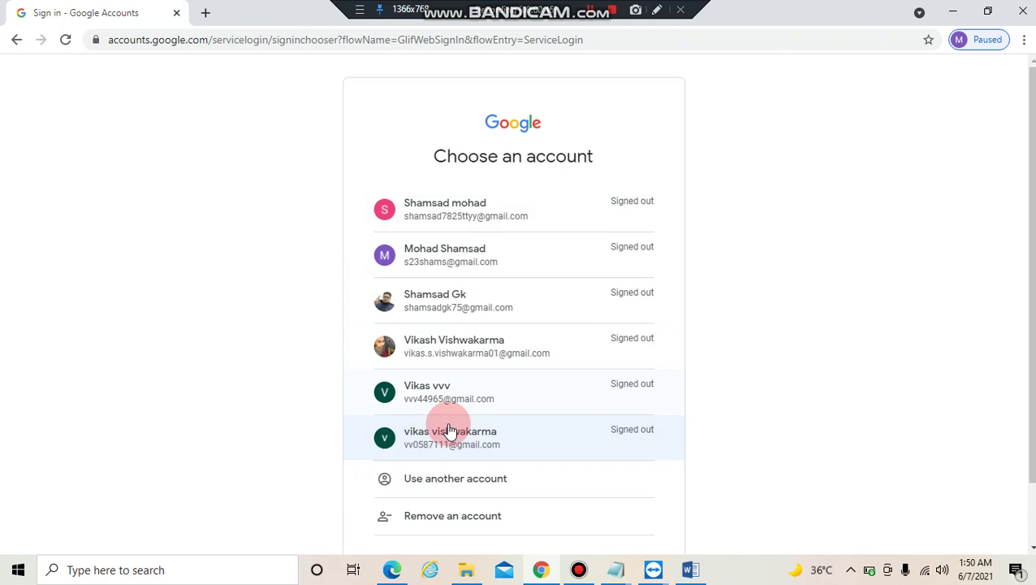
pyautogui.click(433, 449)
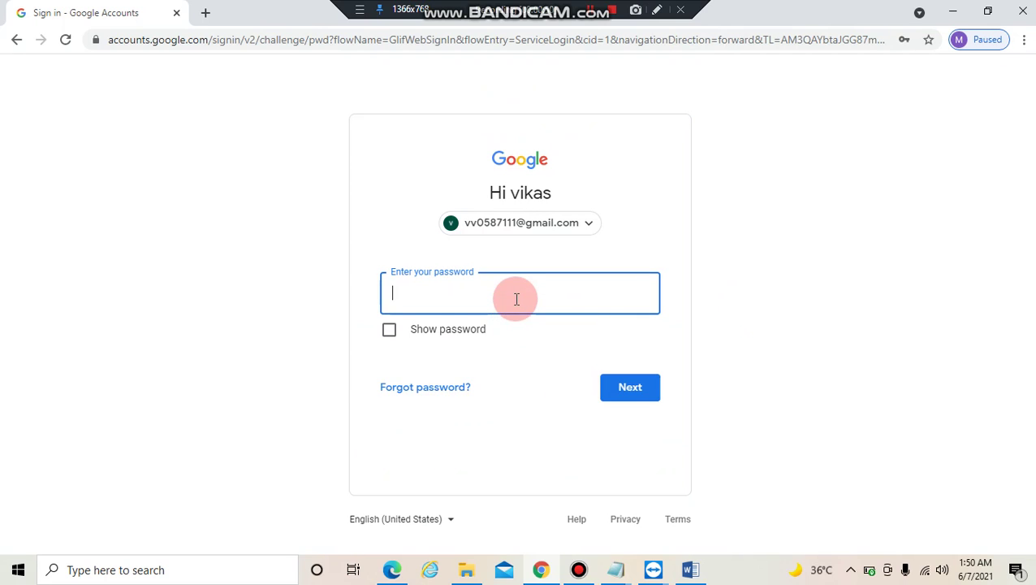
pyautogui.click(516, 299)
pyautogui.click(648, 393)
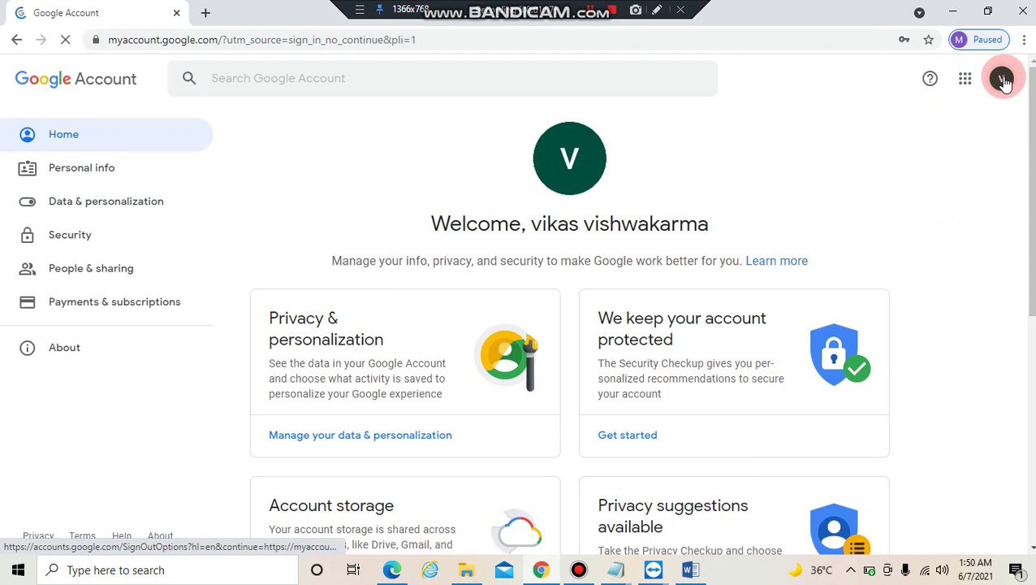
pyautogui.click(1005, 84)
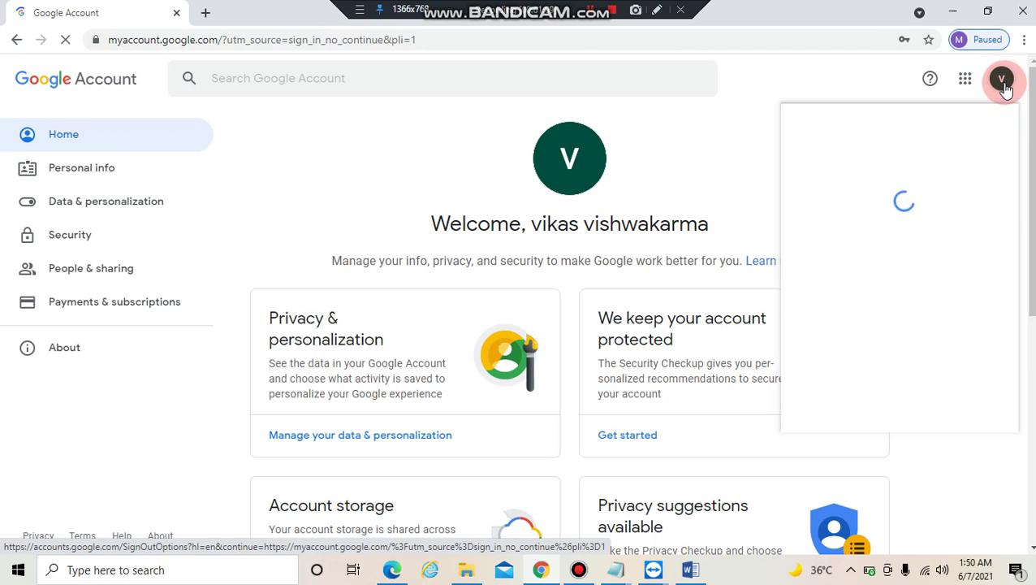
pyautogui.click(965, 78)
pyautogui.click(745, 101)
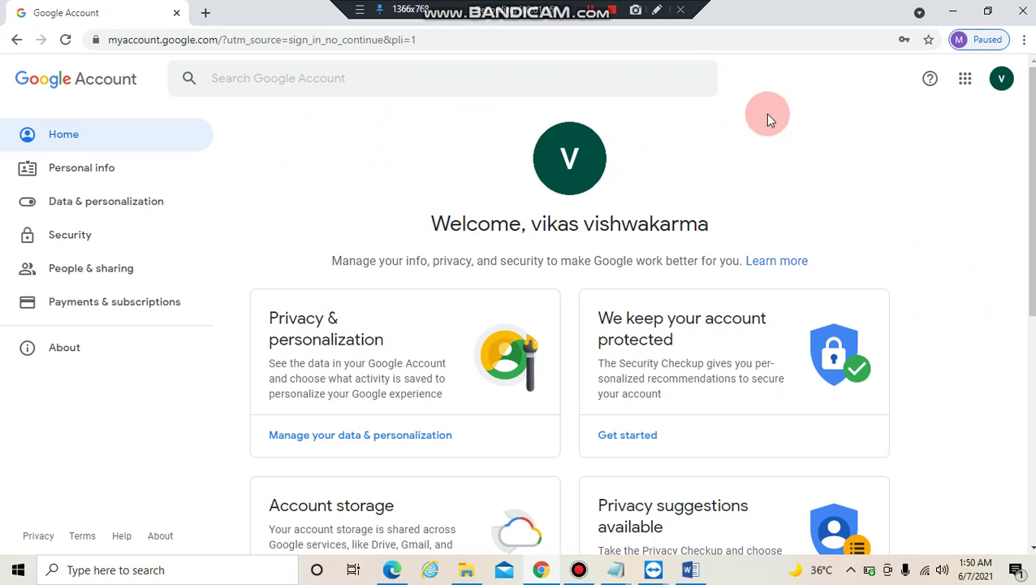
pyautogui.click(1004, 82)
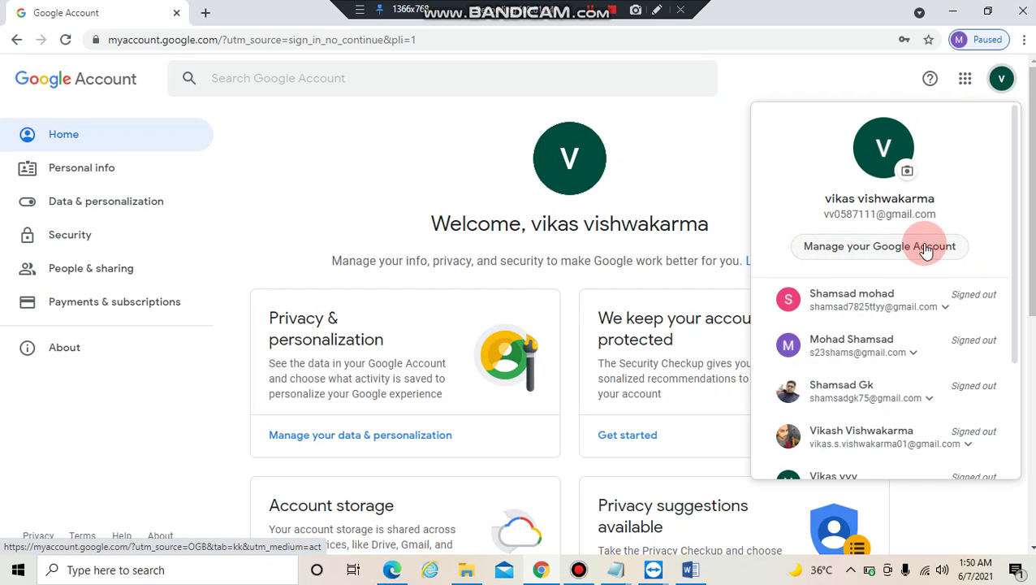
pyautogui.click(479, 140)
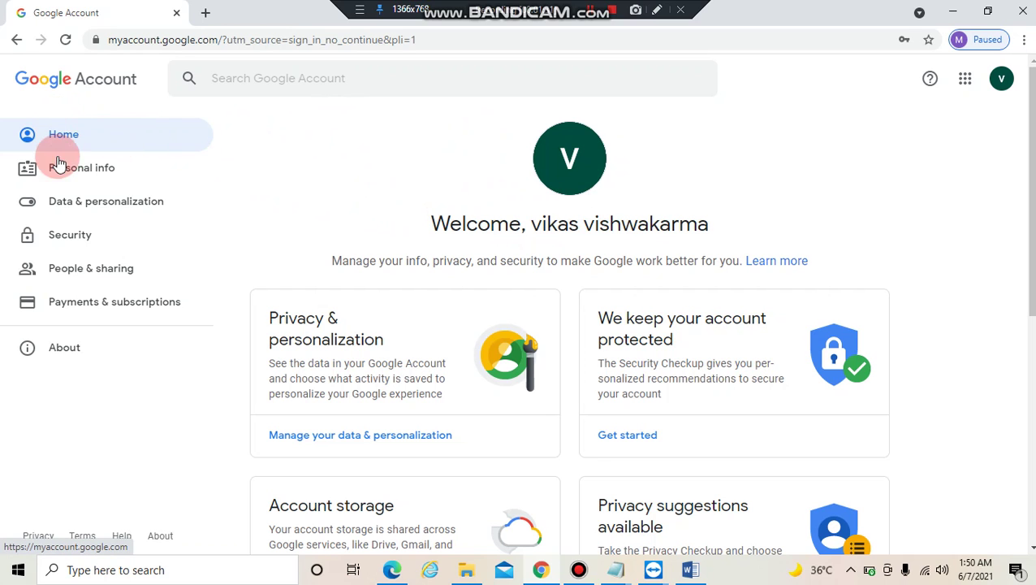
# - Go to Personal info and open the Select profile photo dialog from the PHOTO row
pyautogui.click(101, 172)
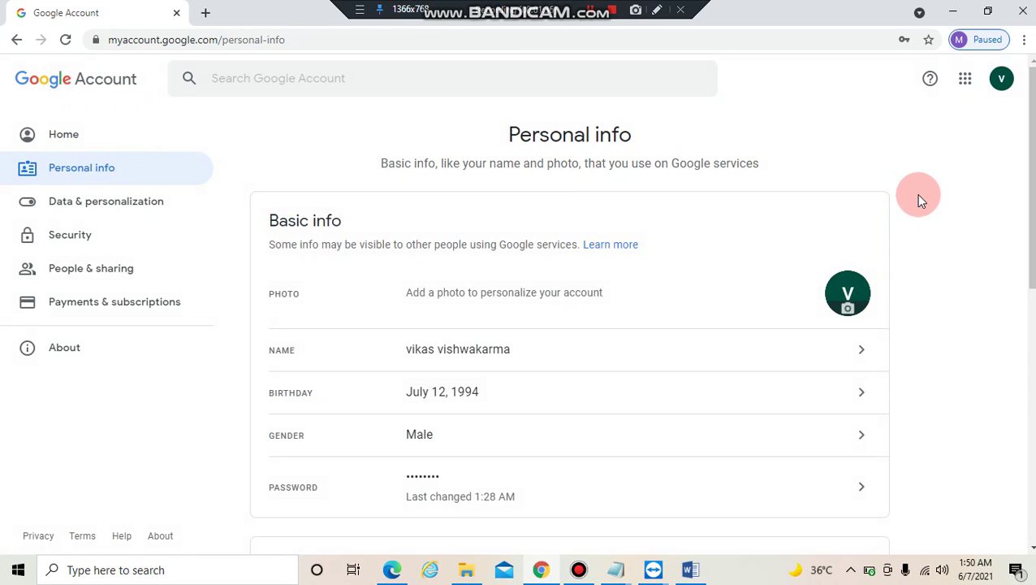
pyautogui.click(519, 292)
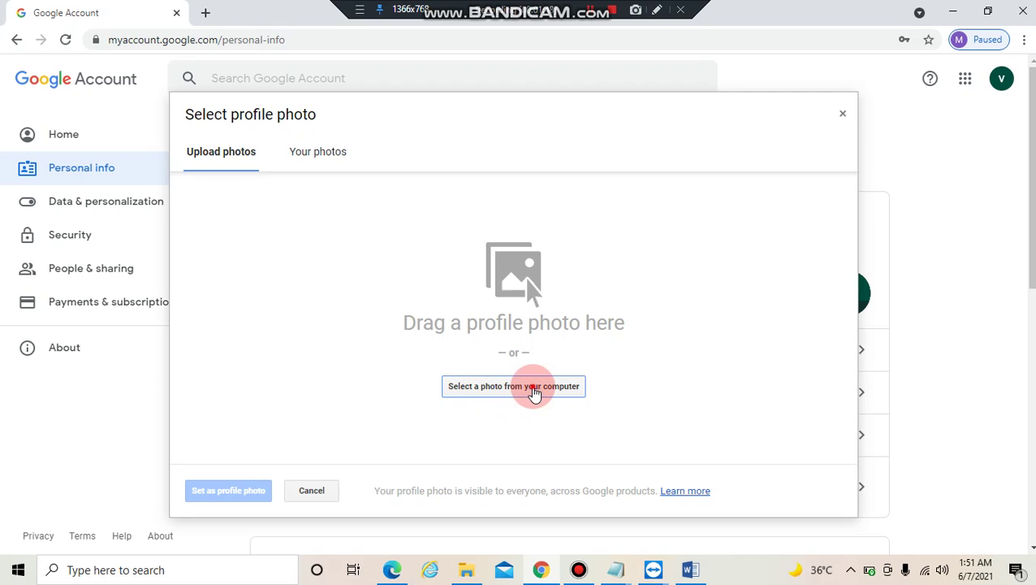
# - Upload the Desktop file 'Image' as the new profile photo
pyautogui.click(533, 390)
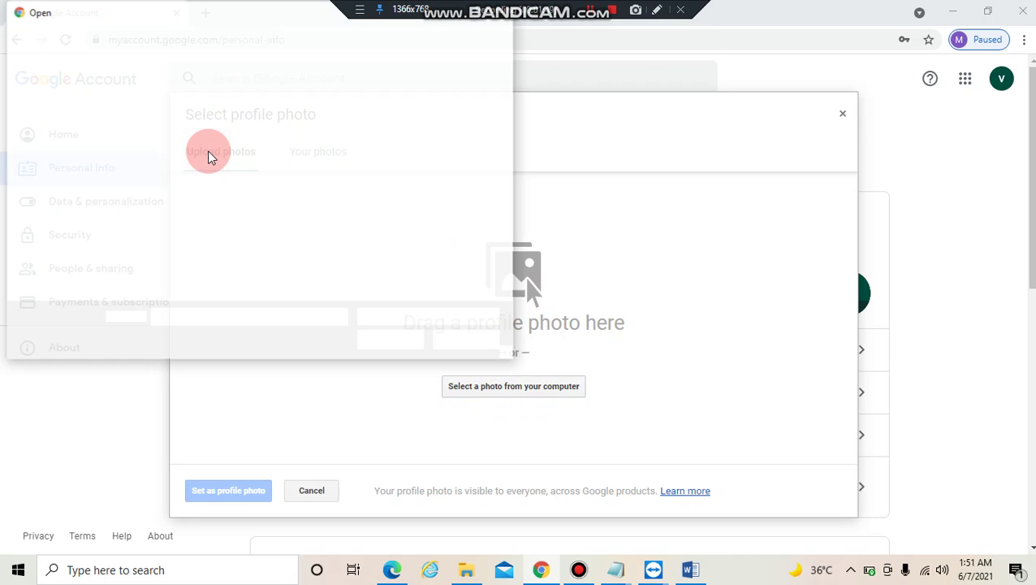
pyautogui.click(264, 243)
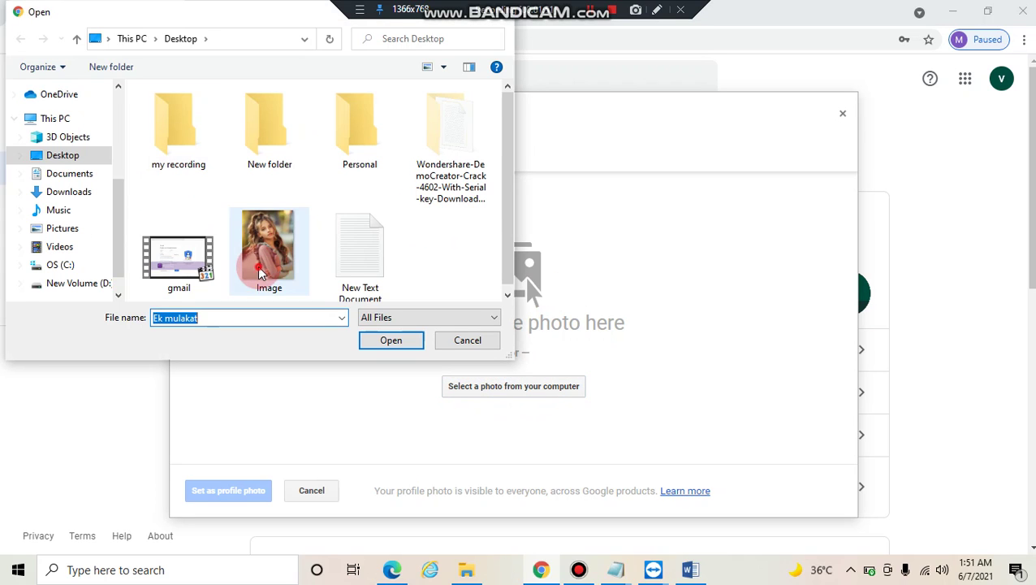
pyautogui.click(393, 342)
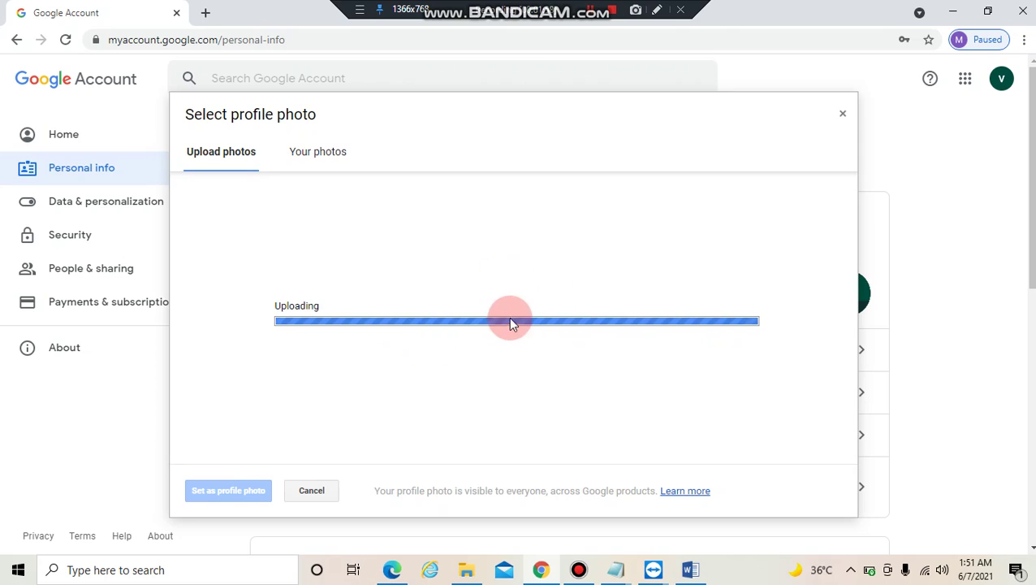
# - Enlarge the crop square to span the photo's full width and set it as the profile photo
pyautogui.moveTo(529, 284); pyautogui.dragTo(526, 244)
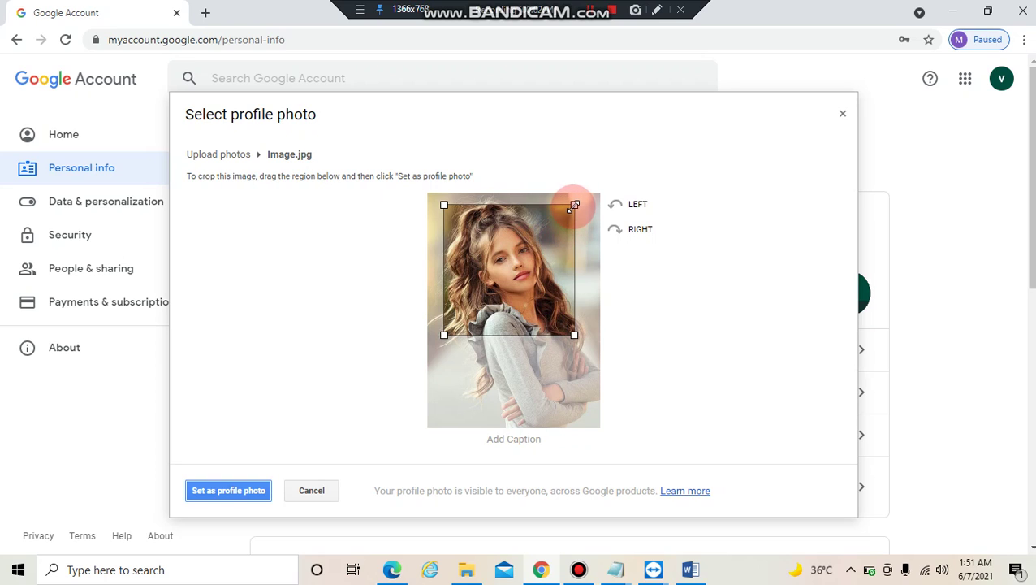
pyautogui.moveTo(575, 204); pyautogui.dragTo(624, 180)
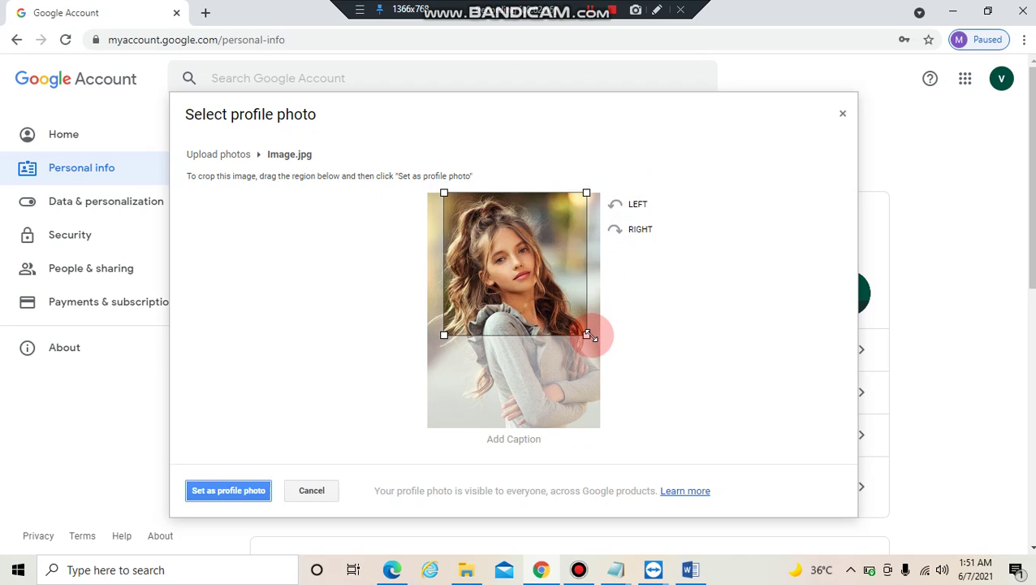
pyautogui.moveTo(587, 334); pyautogui.dragTo(624, 374)
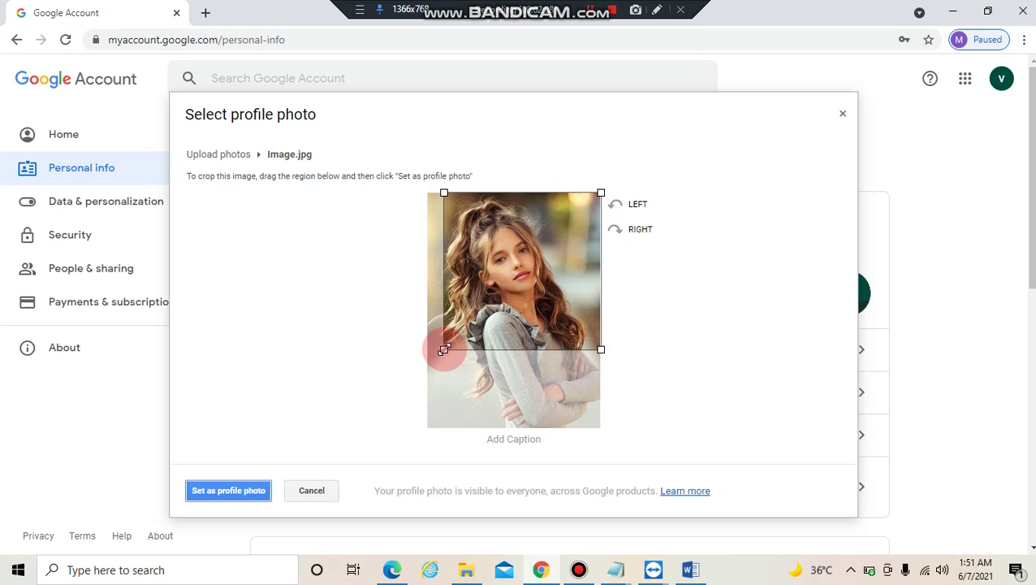
pyautogui.moveTo(444, 349); pyautogui.dragTo(395, 350)
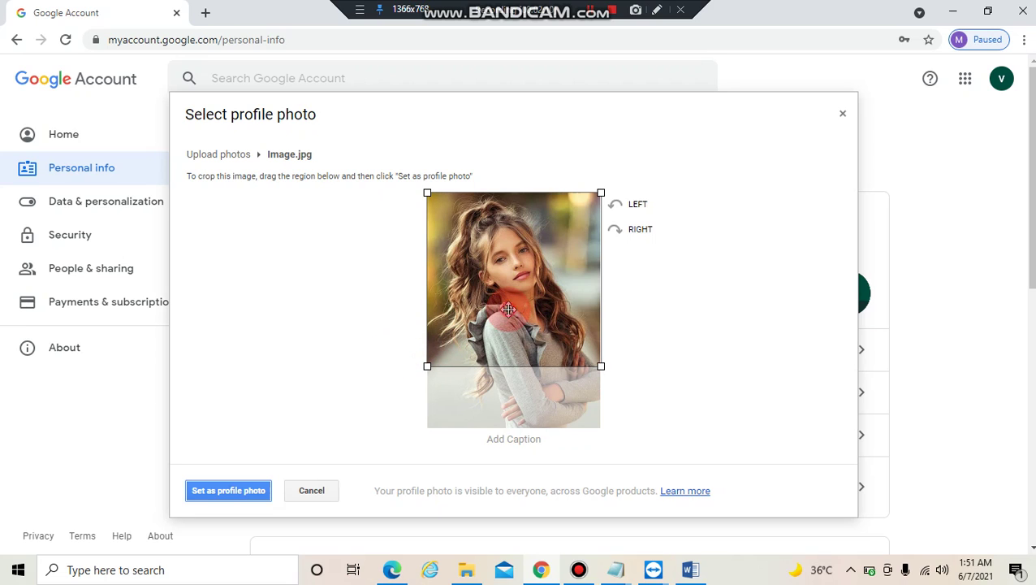
pyautogui.click(193, 497)
pyautogui.moveTo(194, 503); pyautogui.dragTo(246, 497)
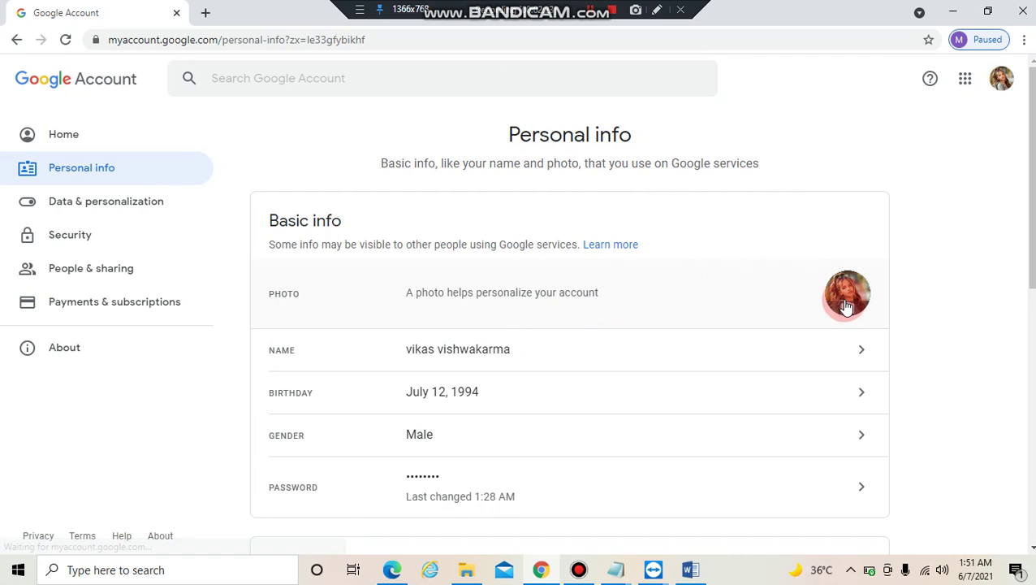
pyautogui.click(590, 290)
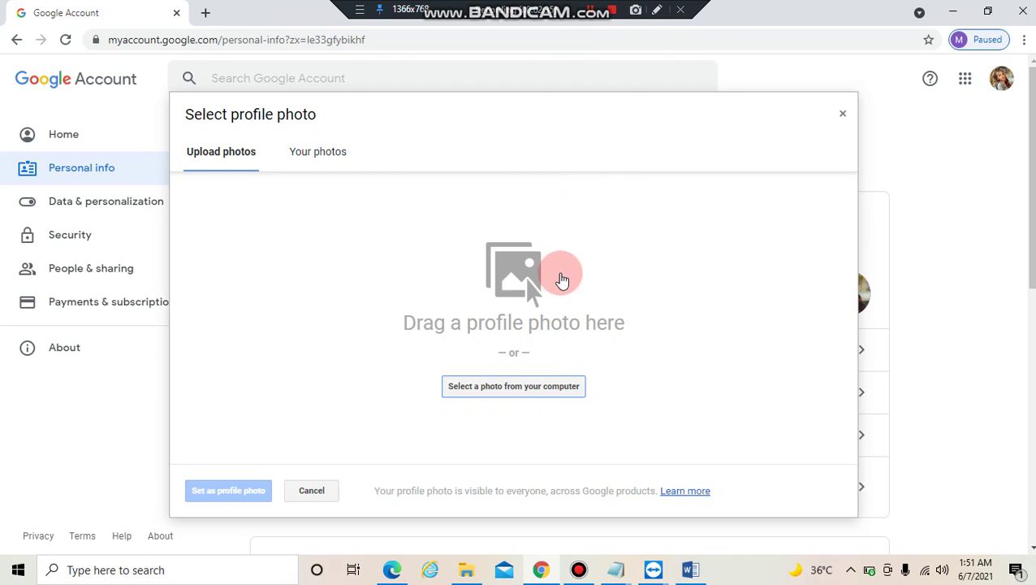
pyautogui.click(840, 116)
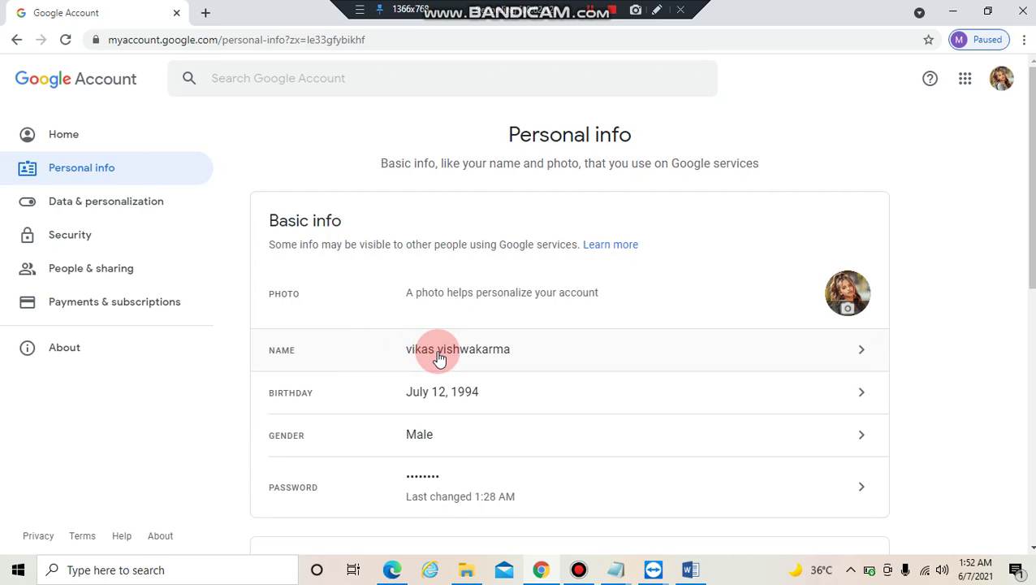
pyautogui.click(515, 360)
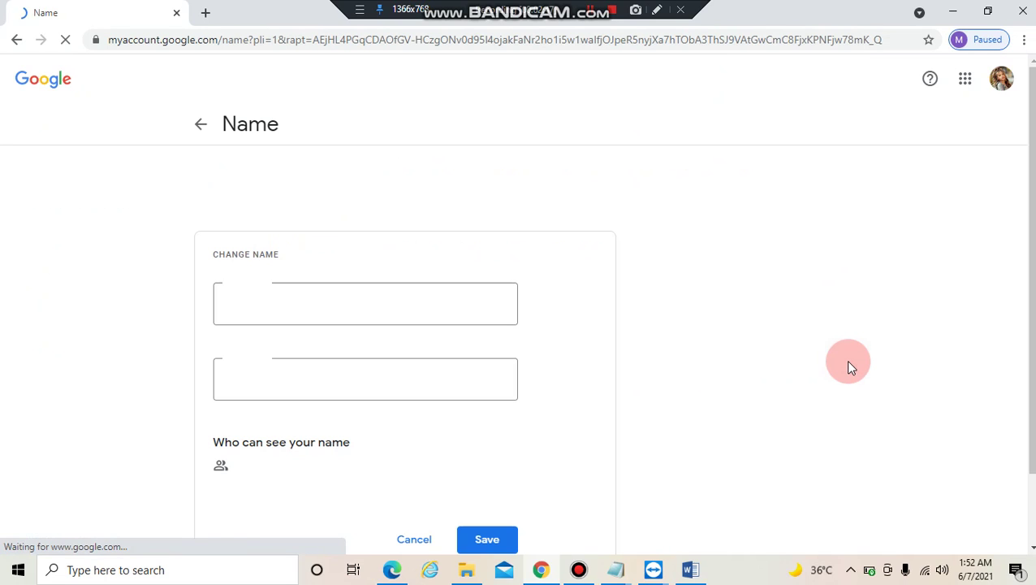
# - Shorten the last name on the Name page and save the change
pyautogui.click(281, 305)
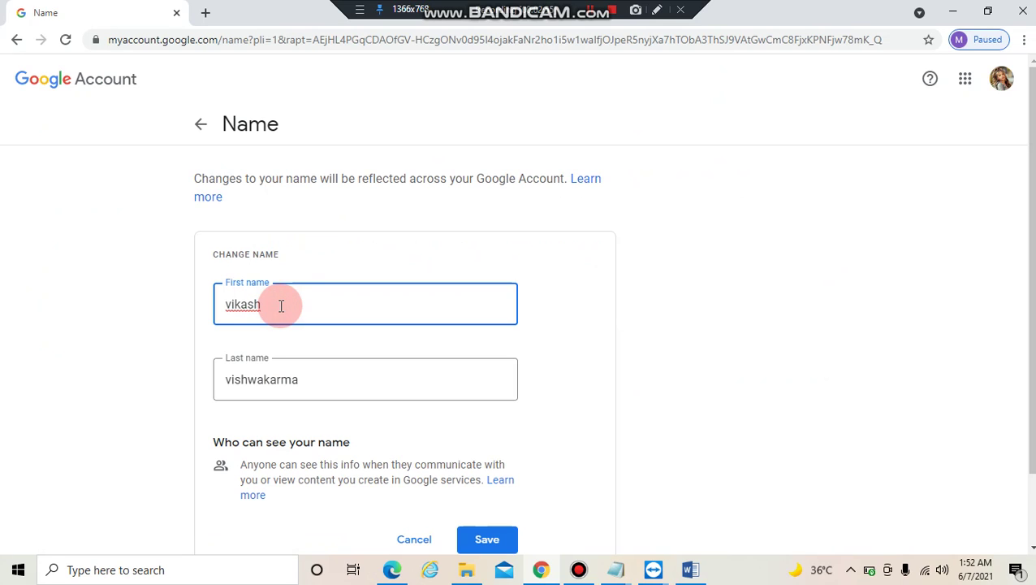
pyautogui.click(334, 387)
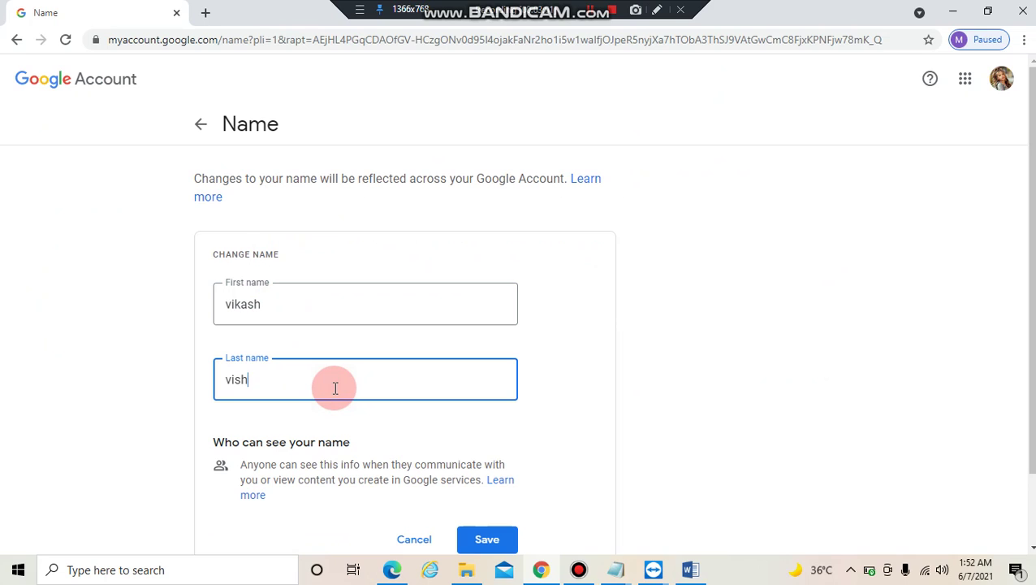
pyautogui.click(676, 335)
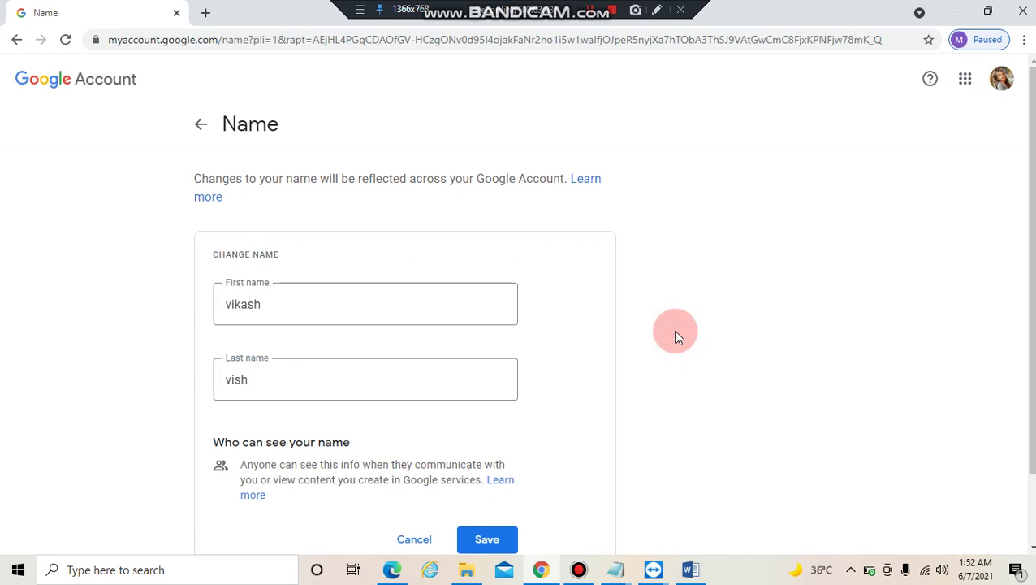
pyautogui.click(489, 542)
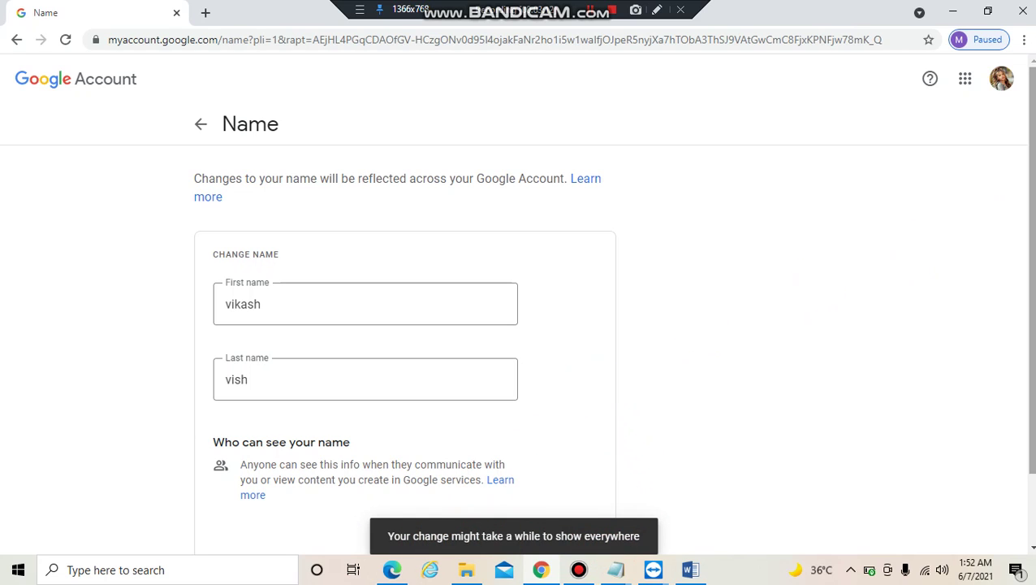
pyautogui.scroll(-1, 1015, 243)
pyautogui.scroll(-1, 745, 294)
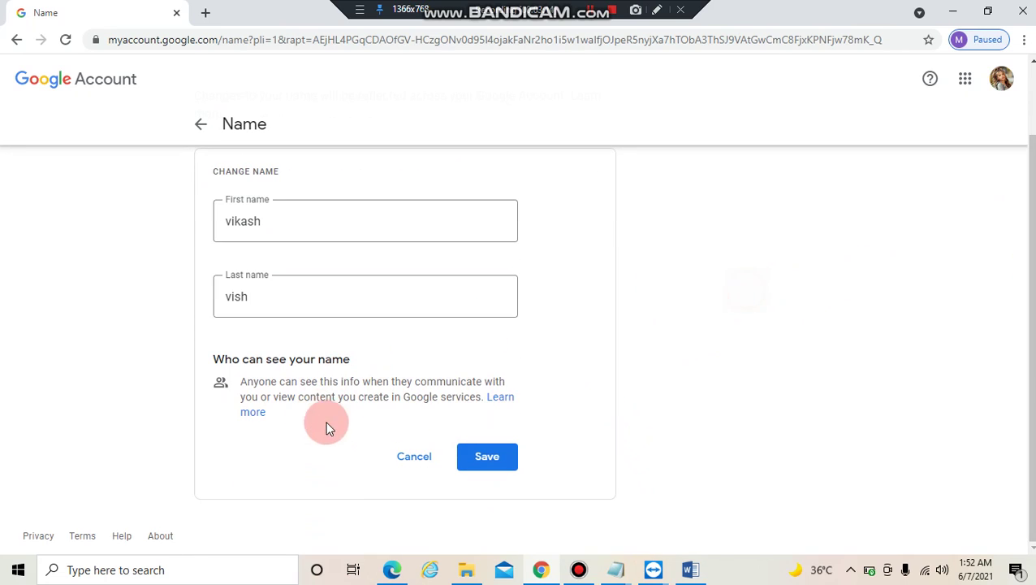
pyautogui.click(490, 460)
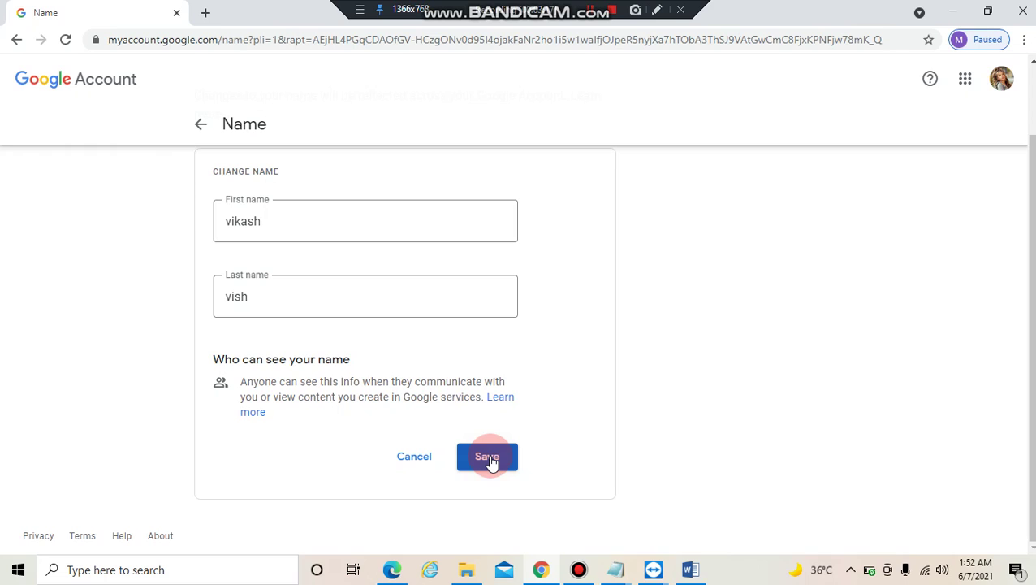
pyautogui.click(837, 363)
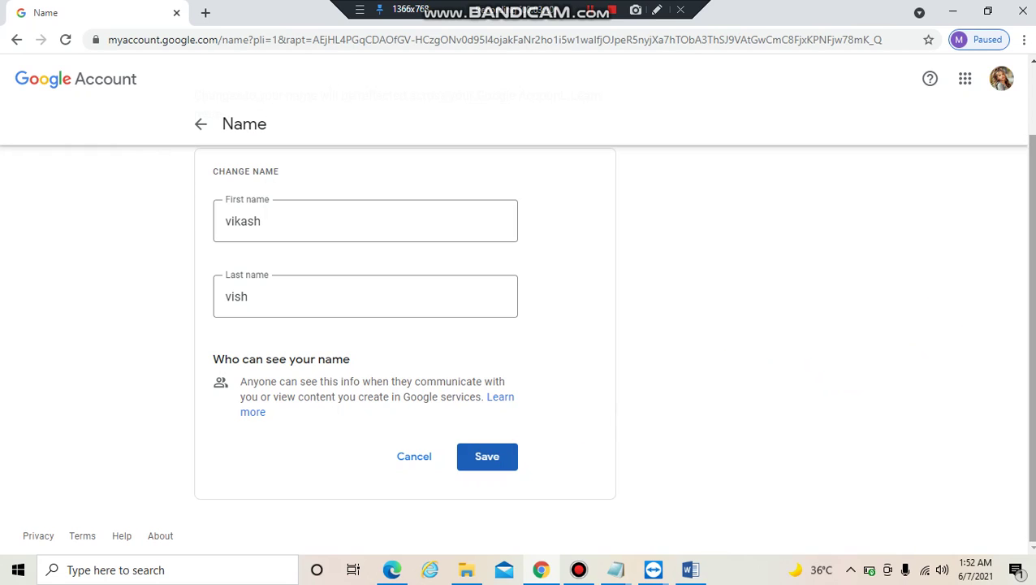
pyautogui.scroll(1, 788, 333)
pyautogui.click(739, 302)
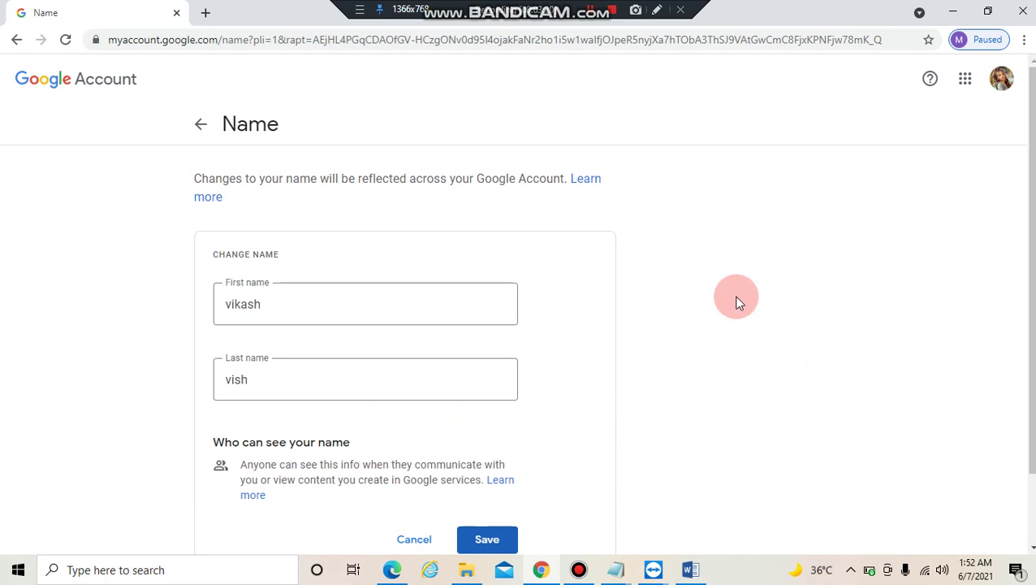
pyautogui.click(489, 539)
# - Return to the Personal info overview and open the Birthday settings
pyautogui.click(202, 127)
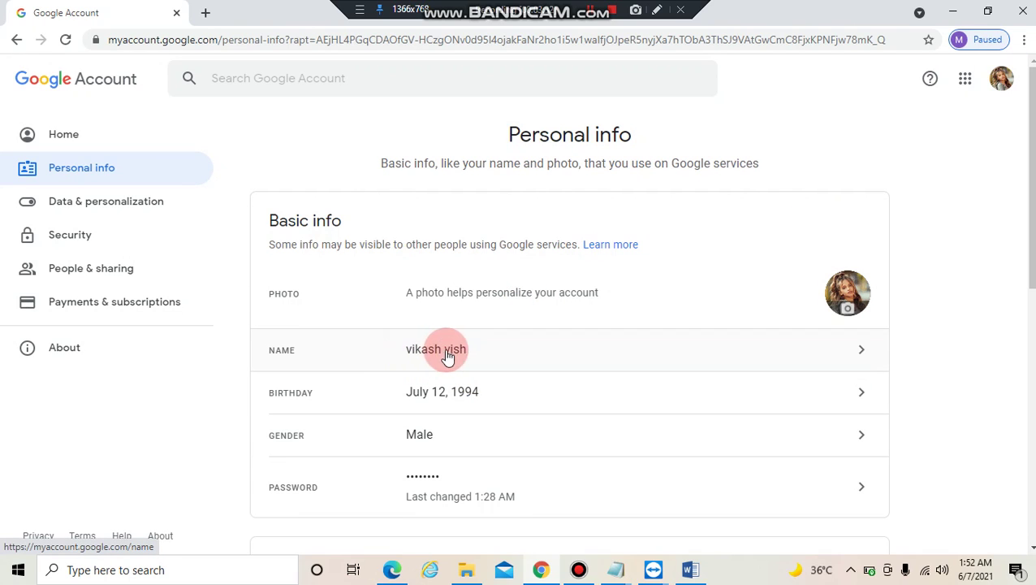
pyautogui.scroll(-2, 569, 324)
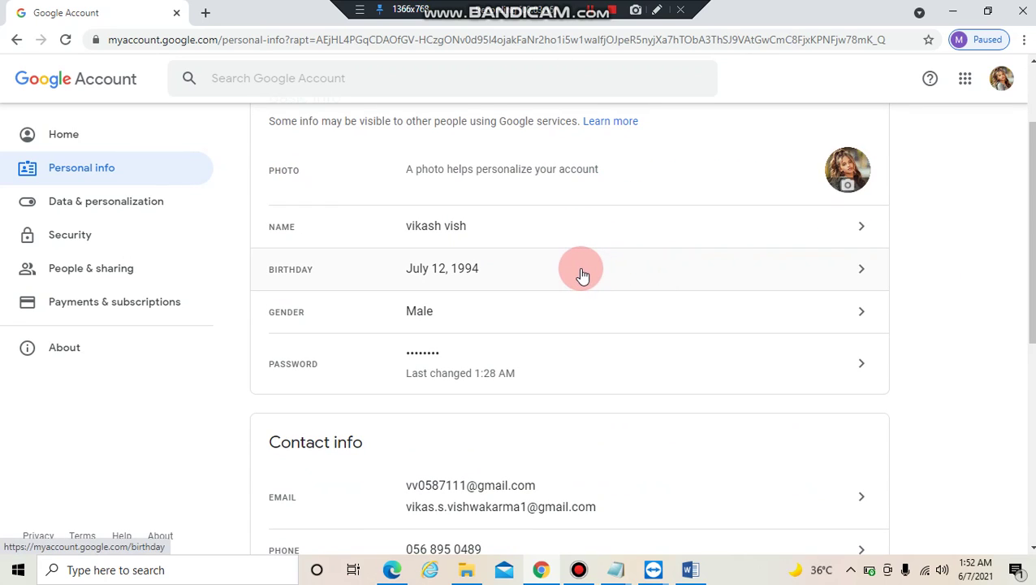
pyautogui.click(581, 272)
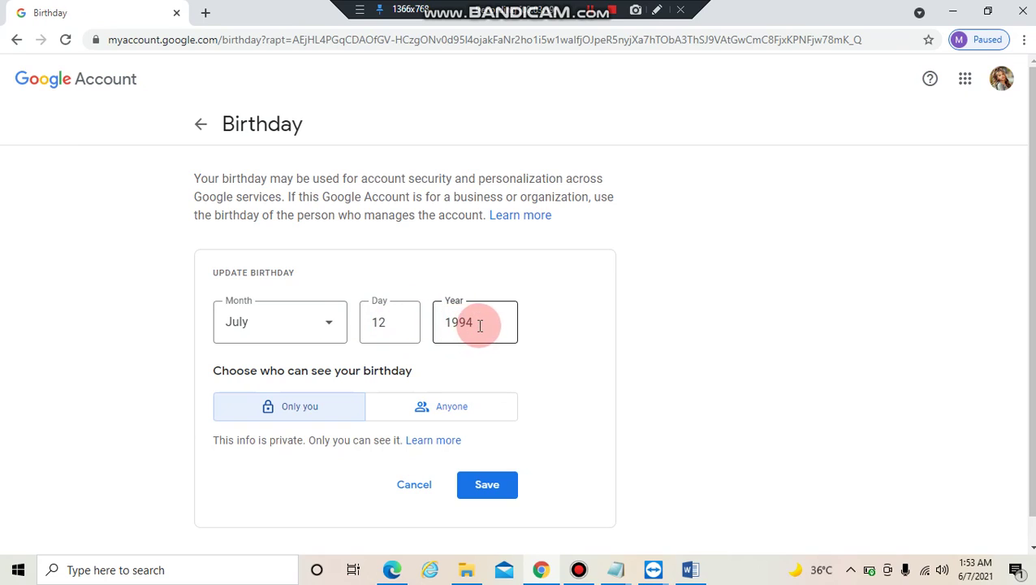
# - Change the birthday day from 12 to 11, save and confirm, then go back
pyautogui.click(390, 327)
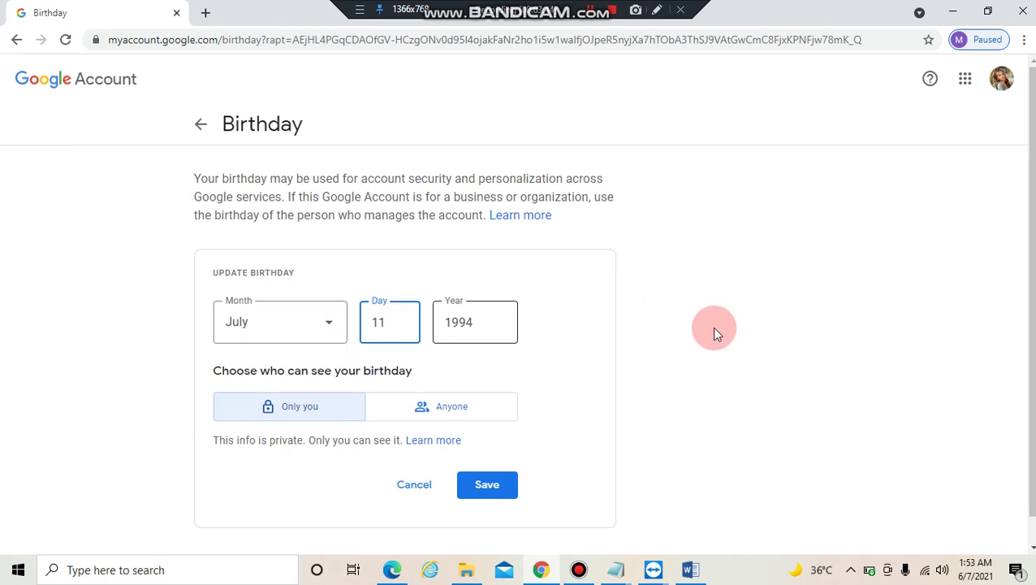
pyautogui.click(479, 495)
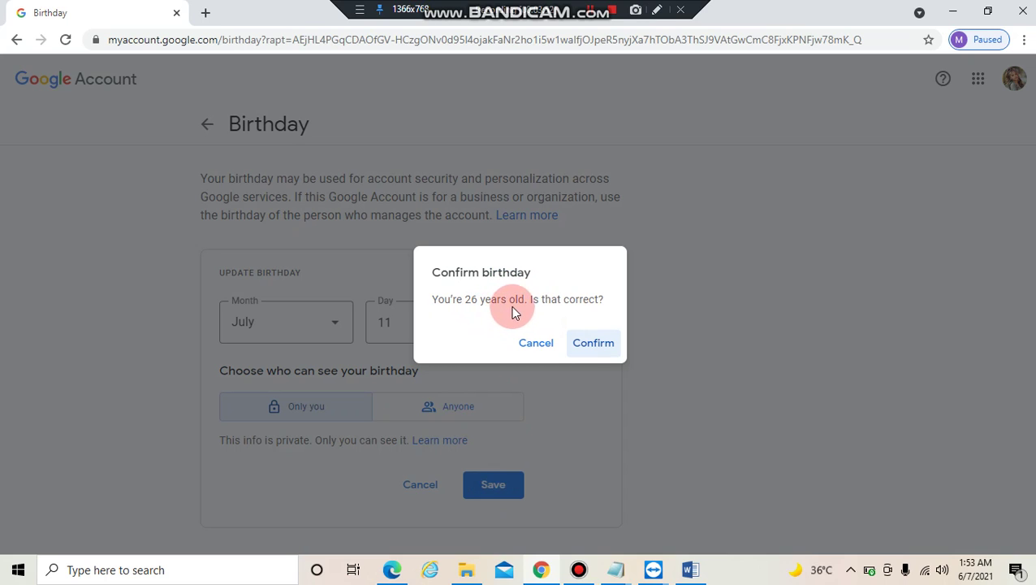
pyautogui.click(598, 345)
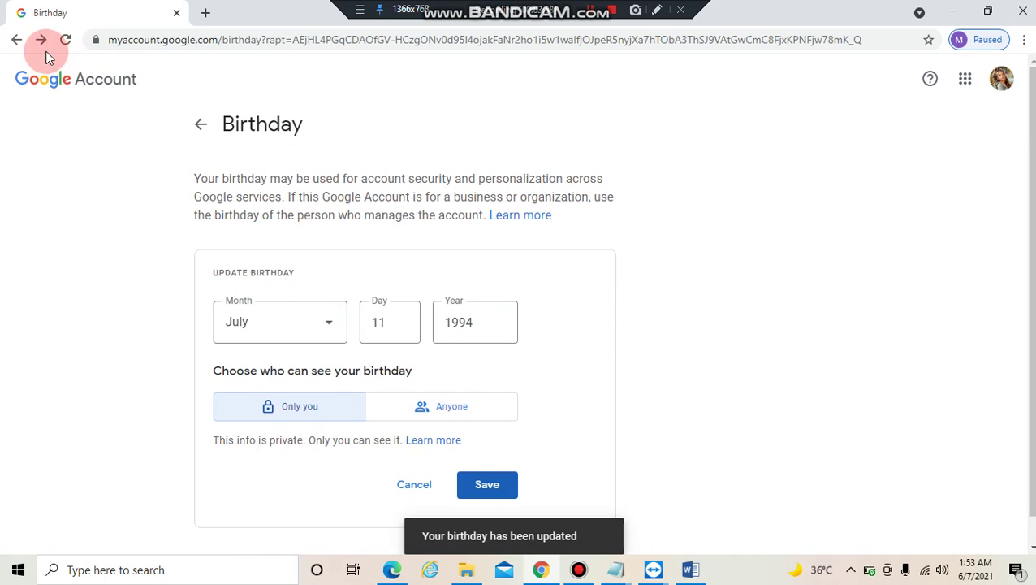
pyautogui.click(16, 42)
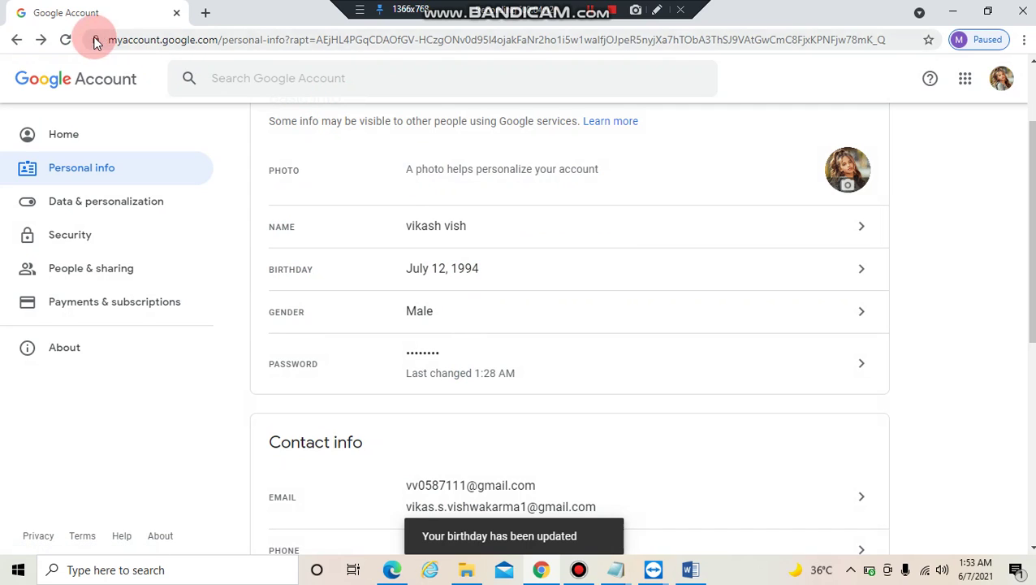
pyautogui.click(66, 40)
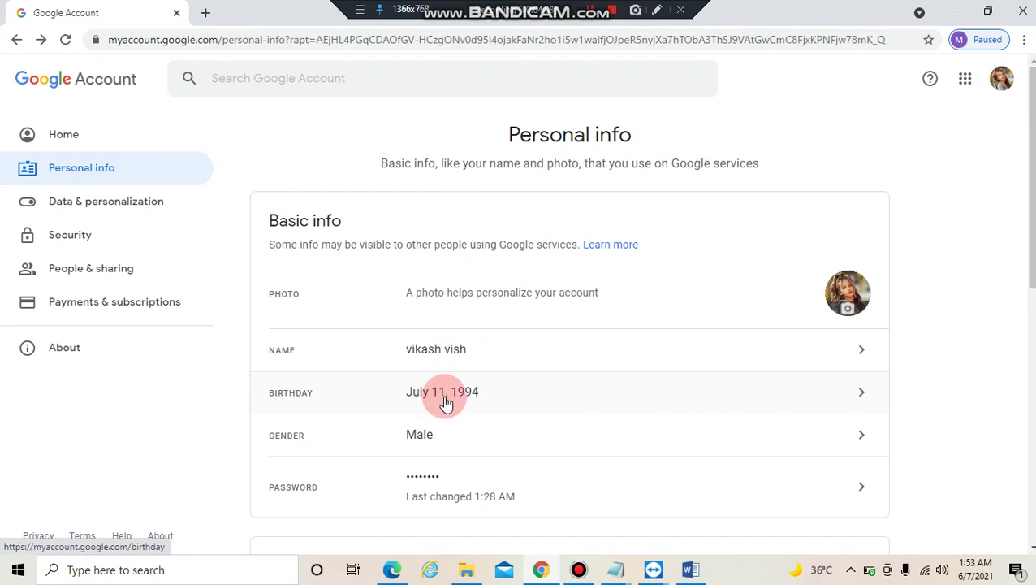
pyautogui.scroll(-1, 1030, 243)
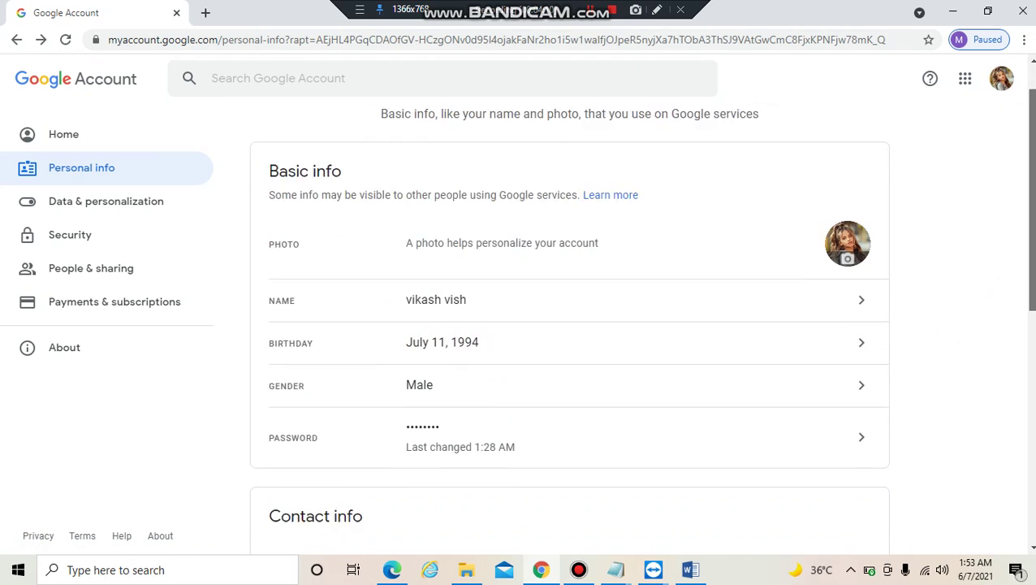
pyautogui.scroll(-2, 1030, 243)
# - Review the Gender page options without changing them, then go back
pyautogui.click(824, 302)
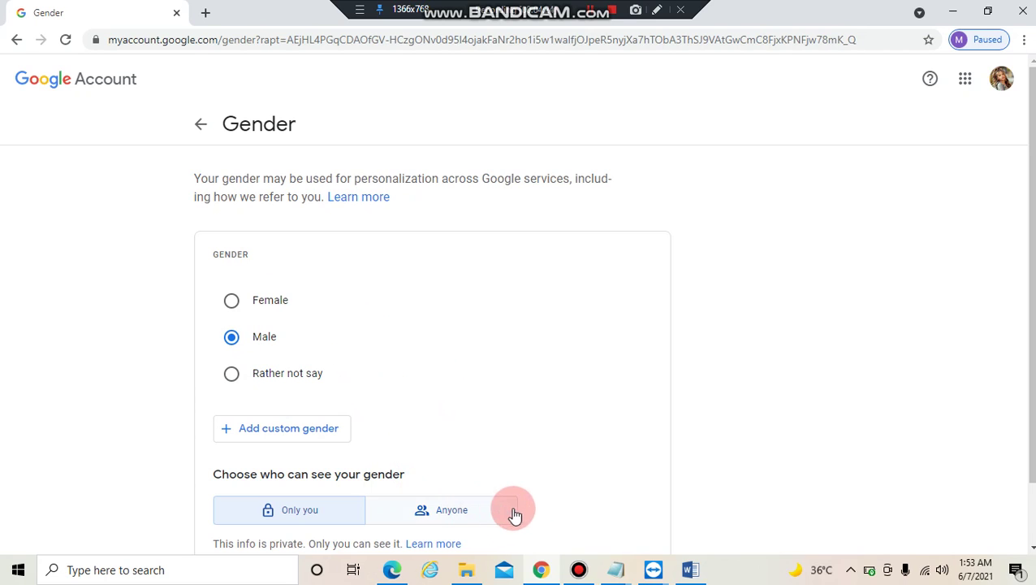
pyautogui.scroll(-1, 1029, 272)
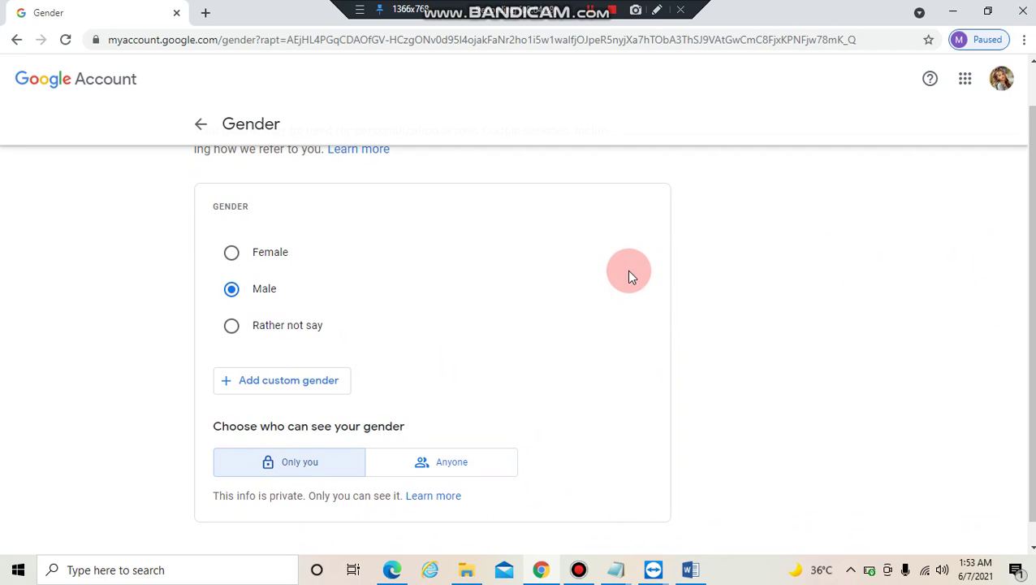
pyautogui.click(19, 44)
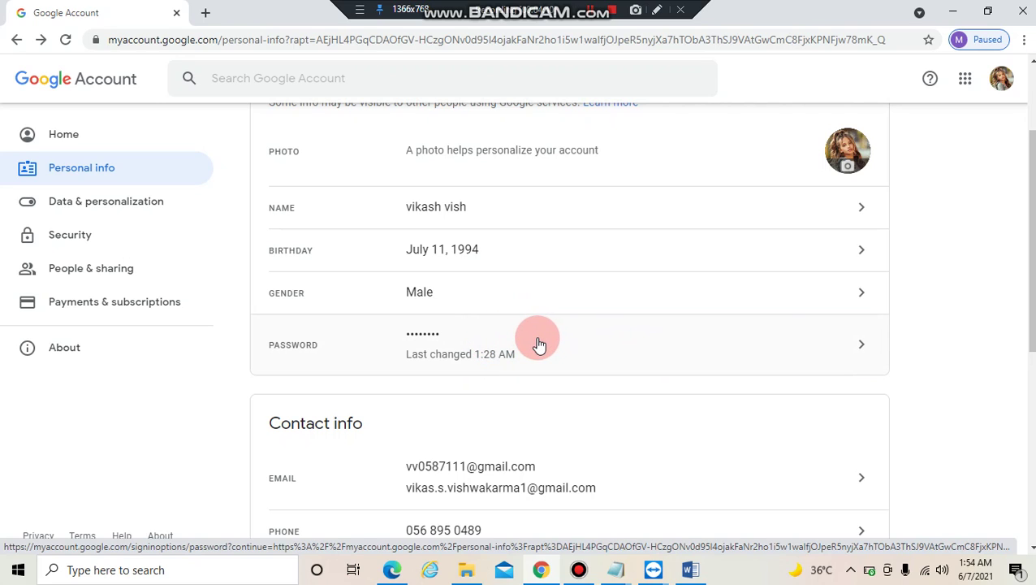
# - Open Password settings and verify identity by entering the current account password
pyautogui.click(427, 342)
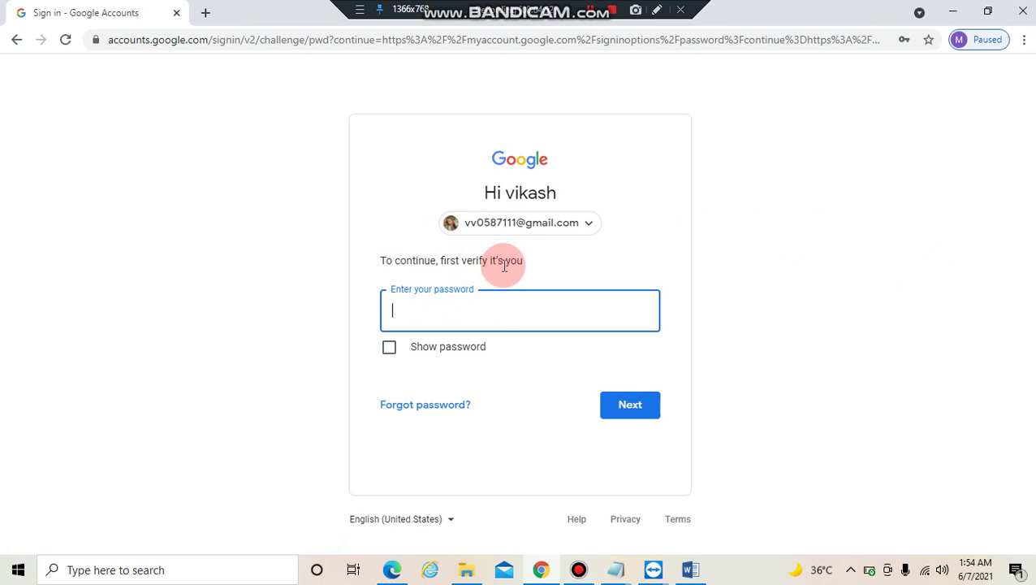
pyautogui.click(482, 318)
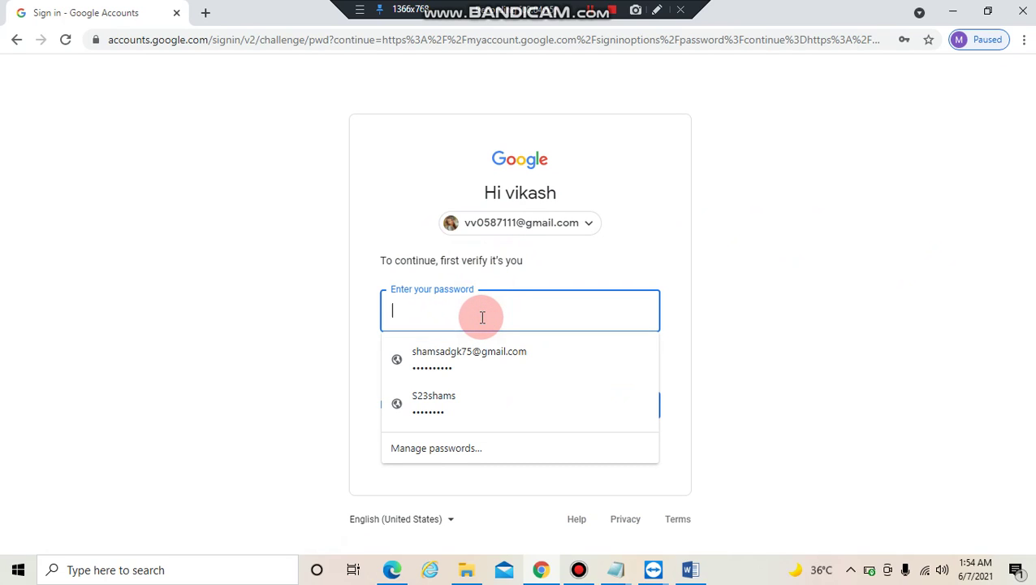
pyautogui.write('•')
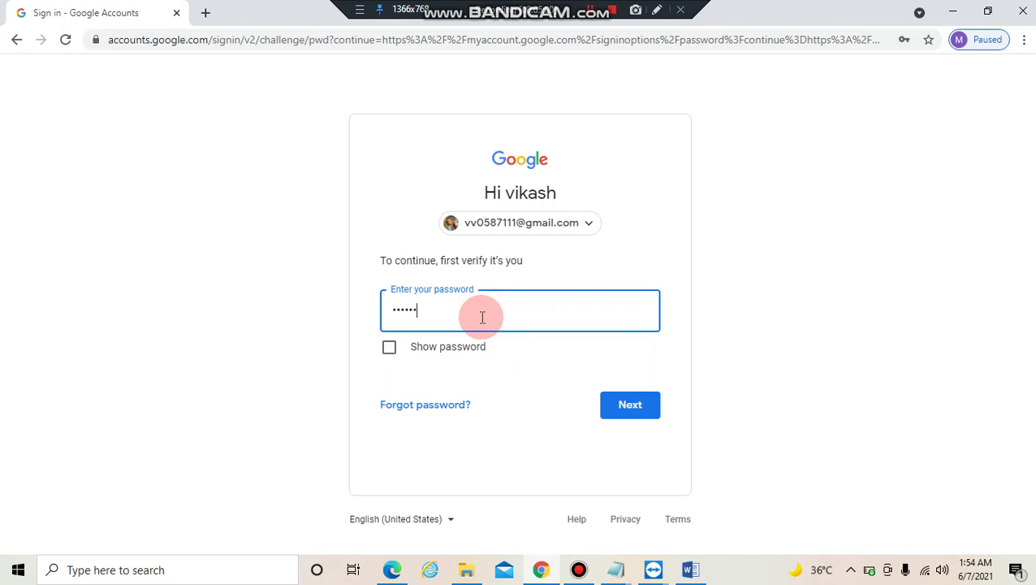
pyautogui.click(632, 408)
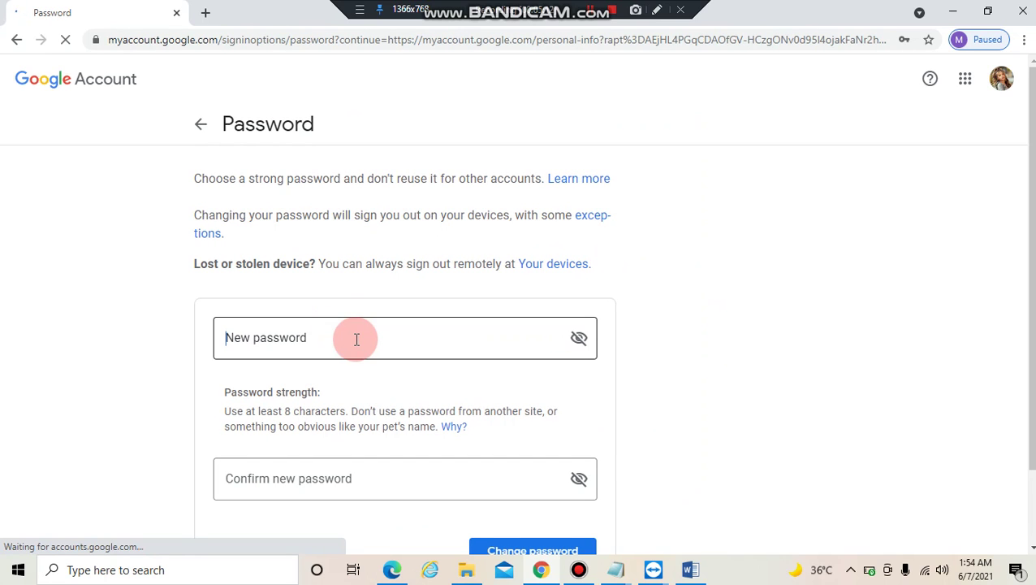
# - Enter and confirm a new strong password, then submit the password change
pyautogui.click(281, 331)
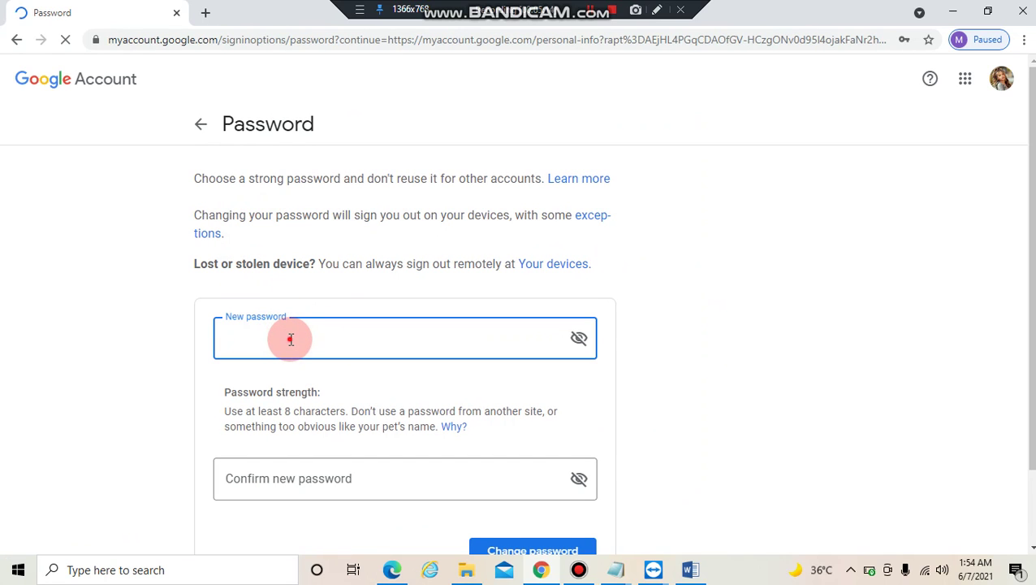
pyautogui.click(291, 339)
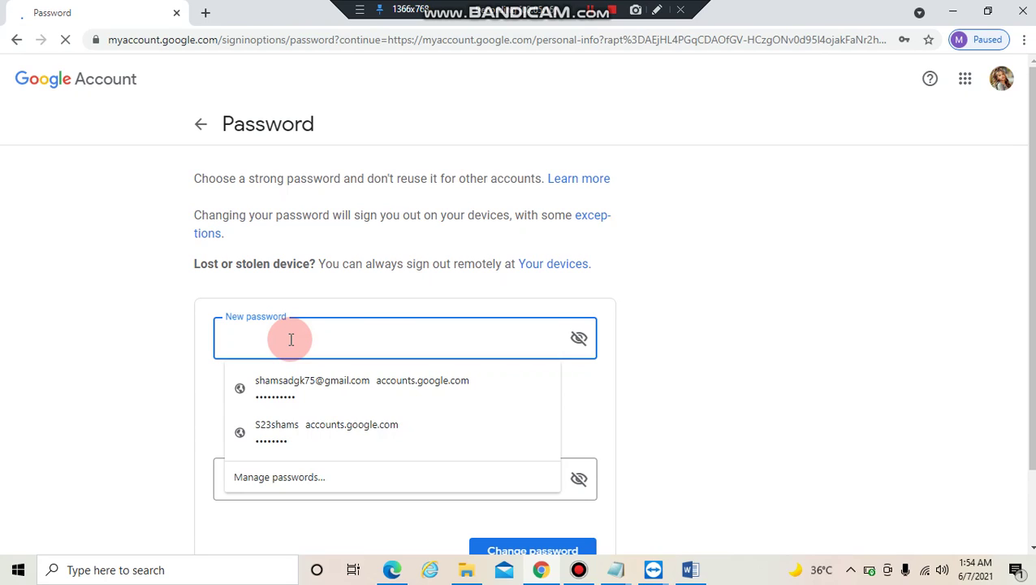
pyautogui.write('s')
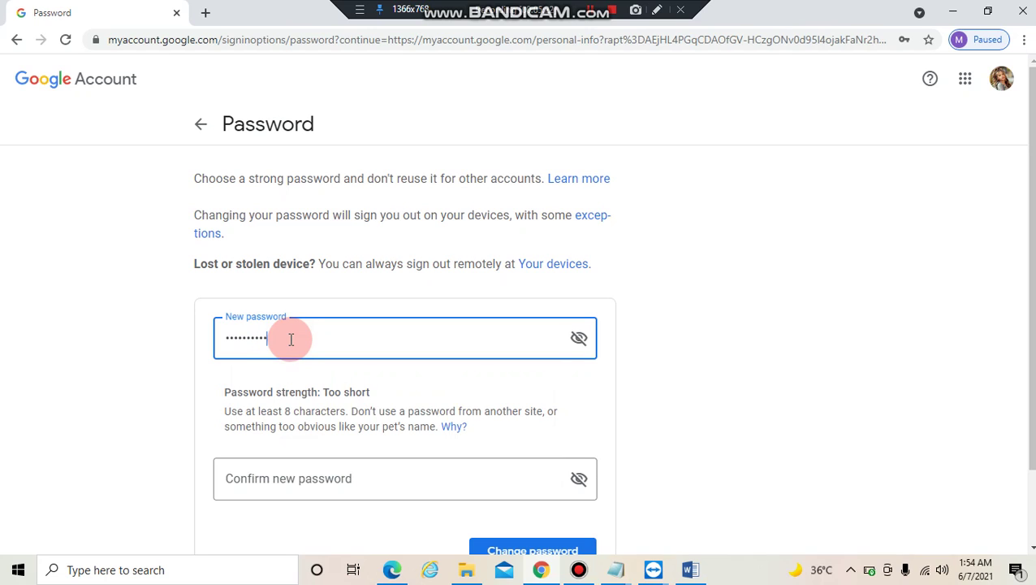
pyautogui.click(351, 478)
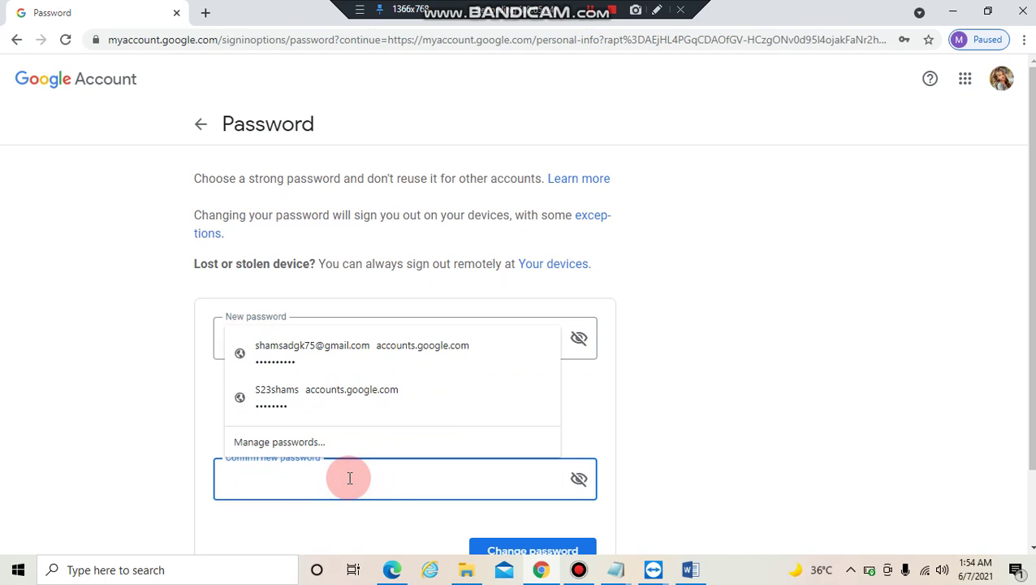
pyautogui.write('s')
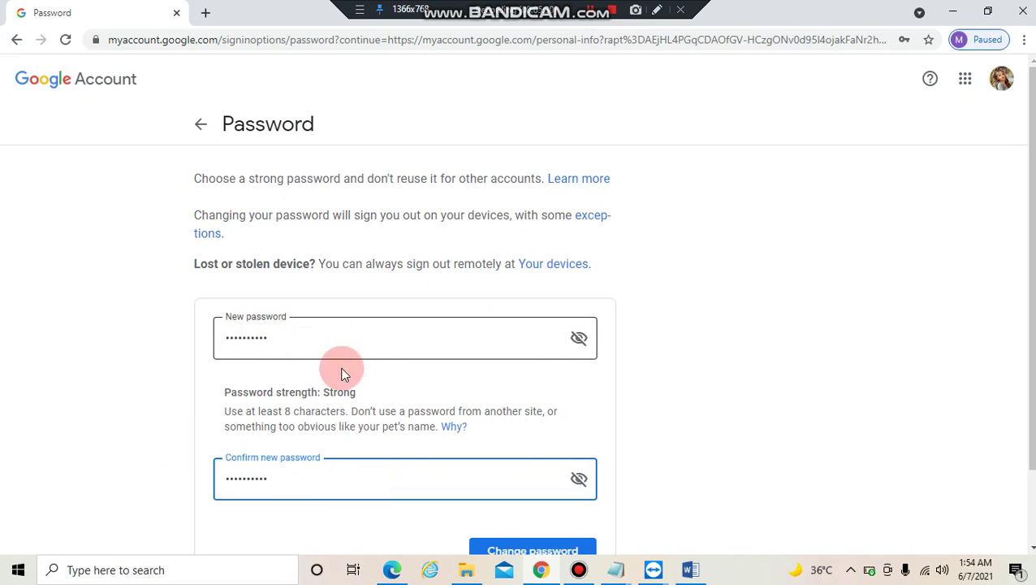
pyautogui.scroll(-1, 1030, 325)
pyautogui.click(556, 490)
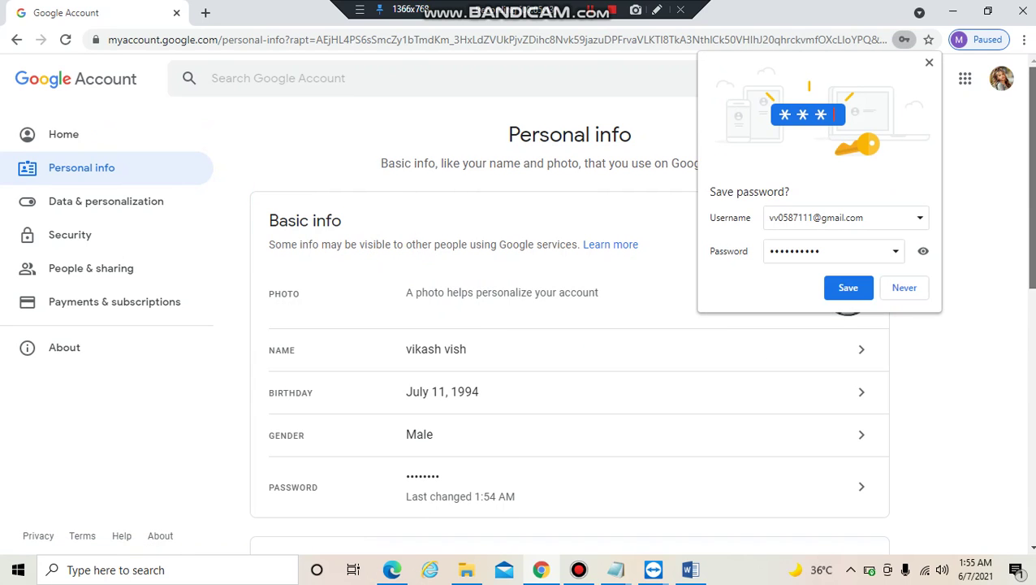
# - Save the new Google Account password in Chrome and bring Contact info into view
pyautogui.scroll(-1, 745, 379)
pyautogui.scroll(-1, 569, 325)
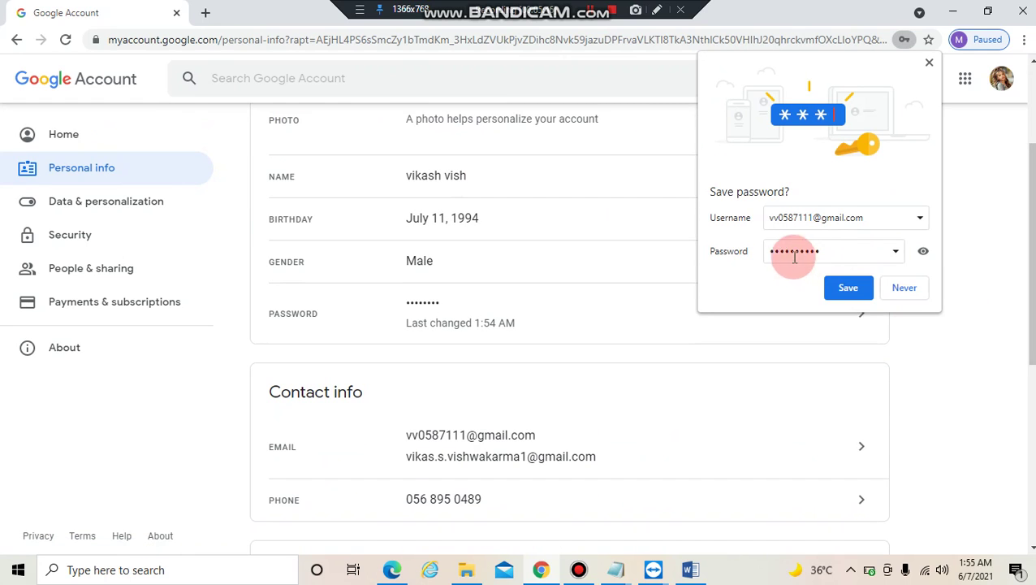
pyautogui.click(848, 287)
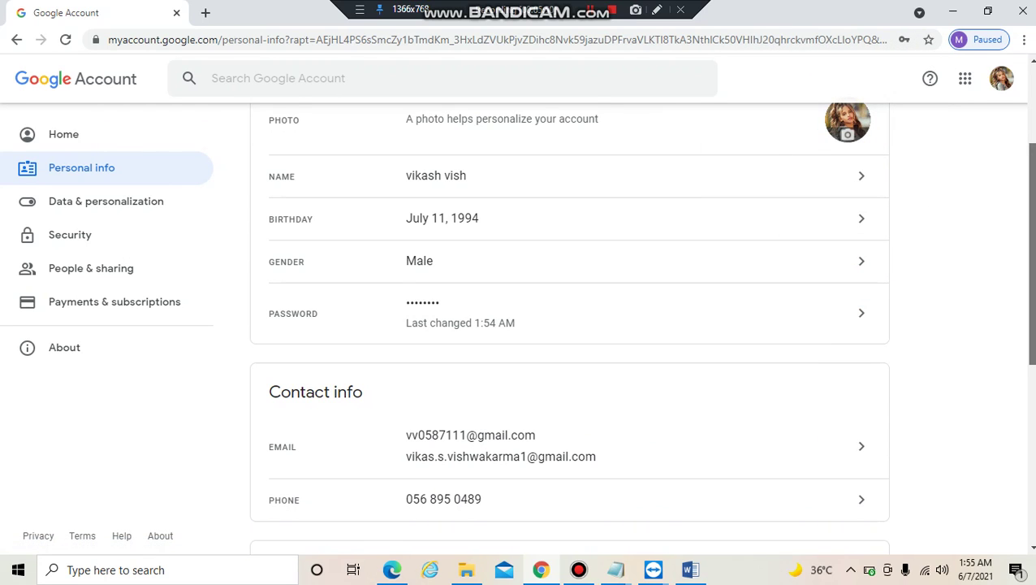
pyautogui.scroll(-1, 1030, 284)
pyautogui.scroll(1, 586, 285)
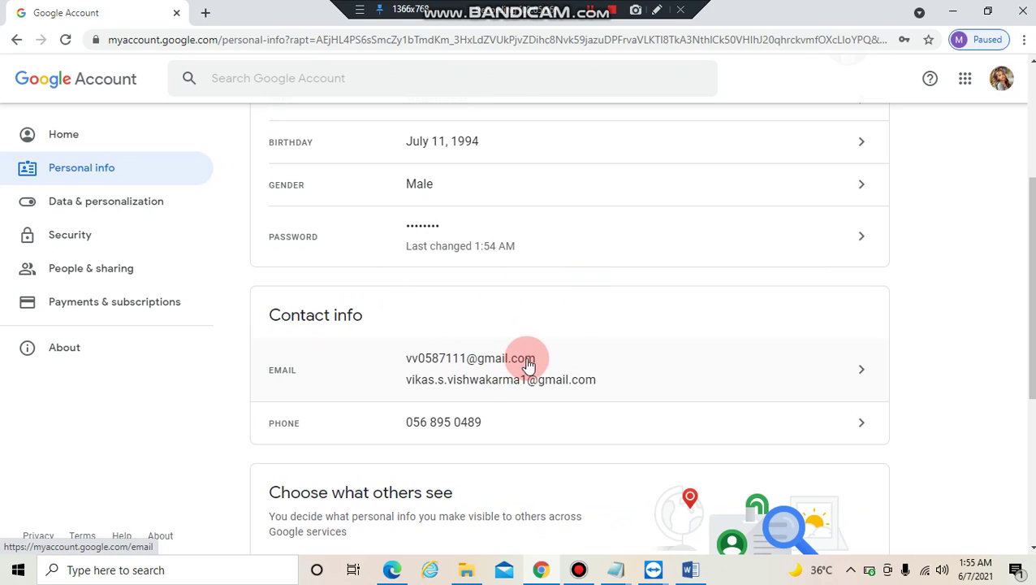
# - Open the Email row under Contact info and briefly highlight the account's main address
pyautogui.click(849, 378)
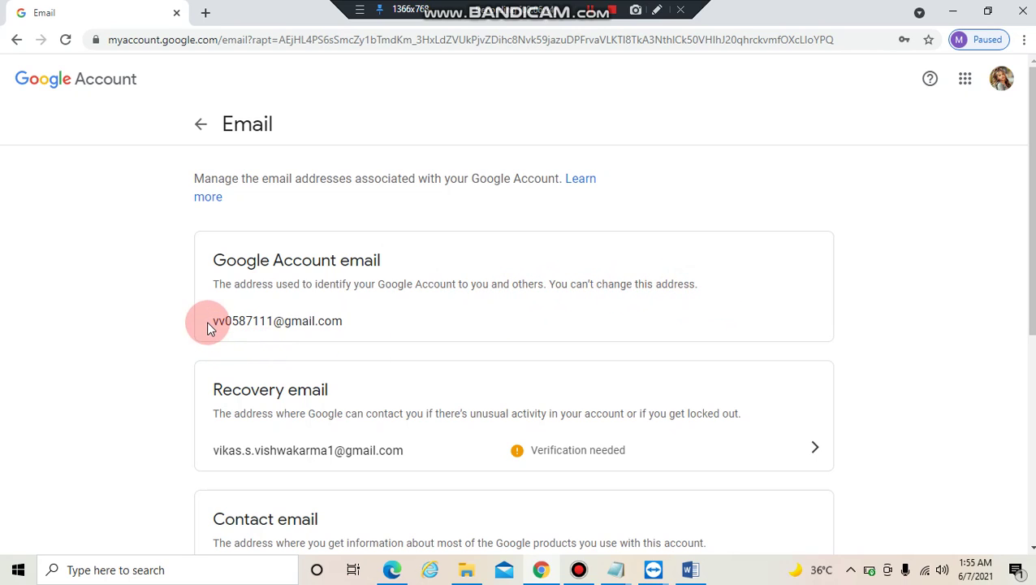
pyautogui.moveTo(349, 321); pyautogui.dragTo(208, 325)
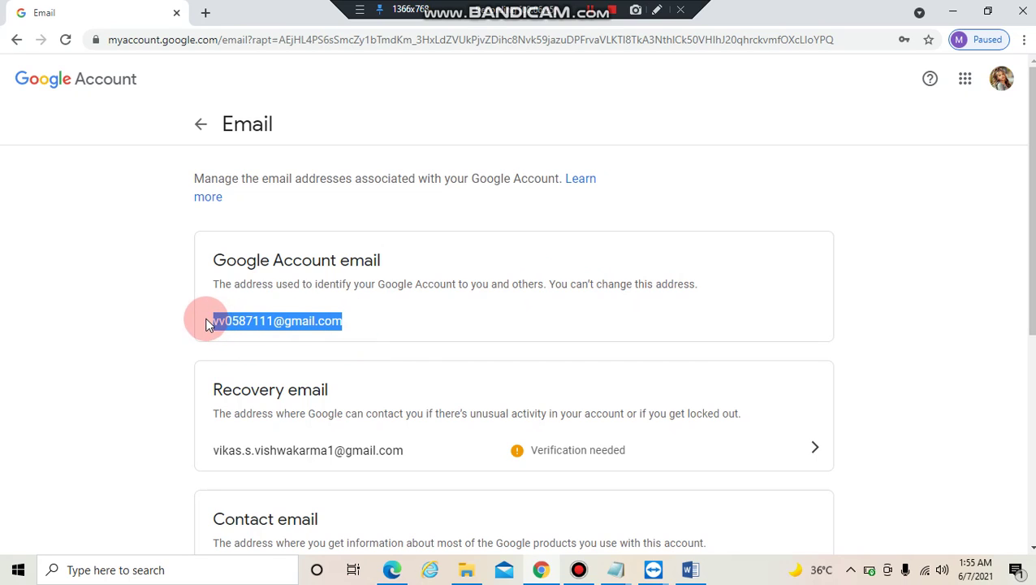
pyautogui.click(382, 320)
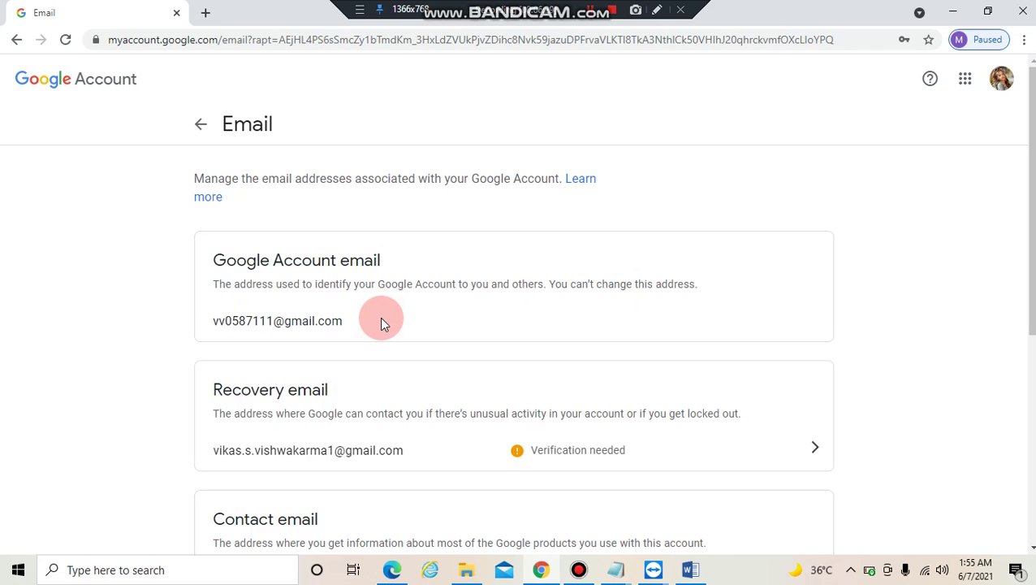
pyautogui.scroll(-2, 822, 277)
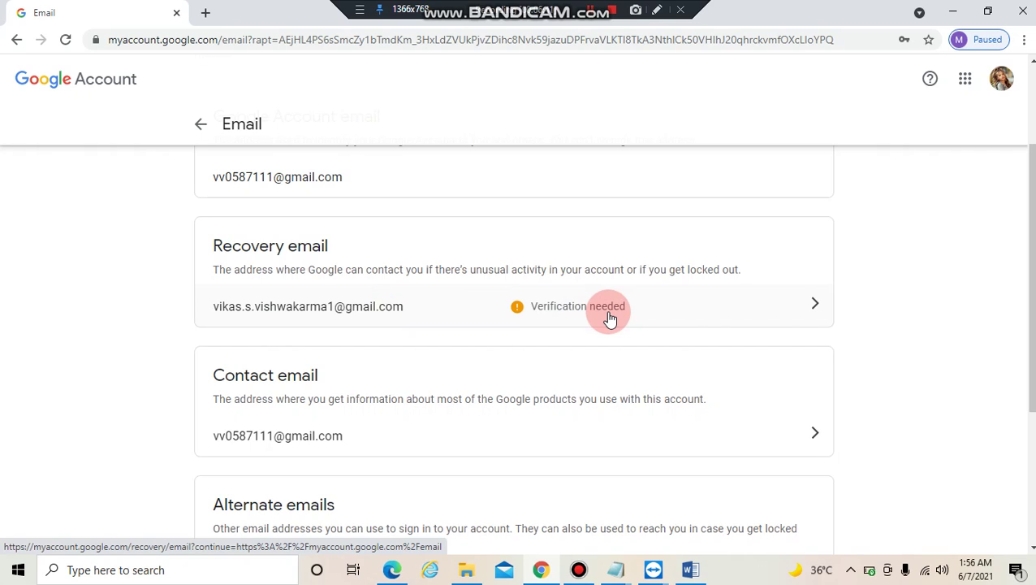
pyautogui.scroll(-1, 699, 293)
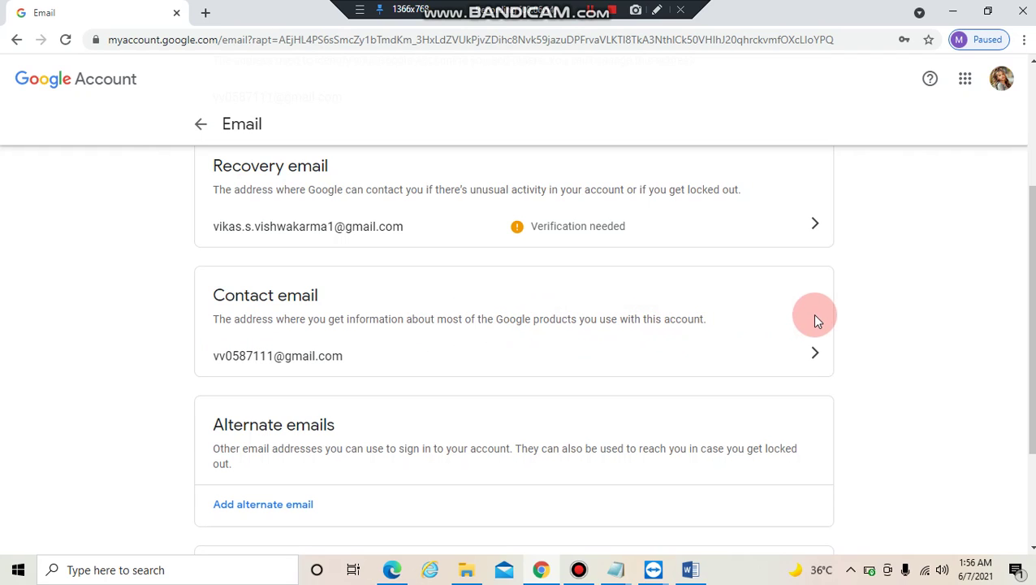
pyautogui.scroll(-1, 815, 315)
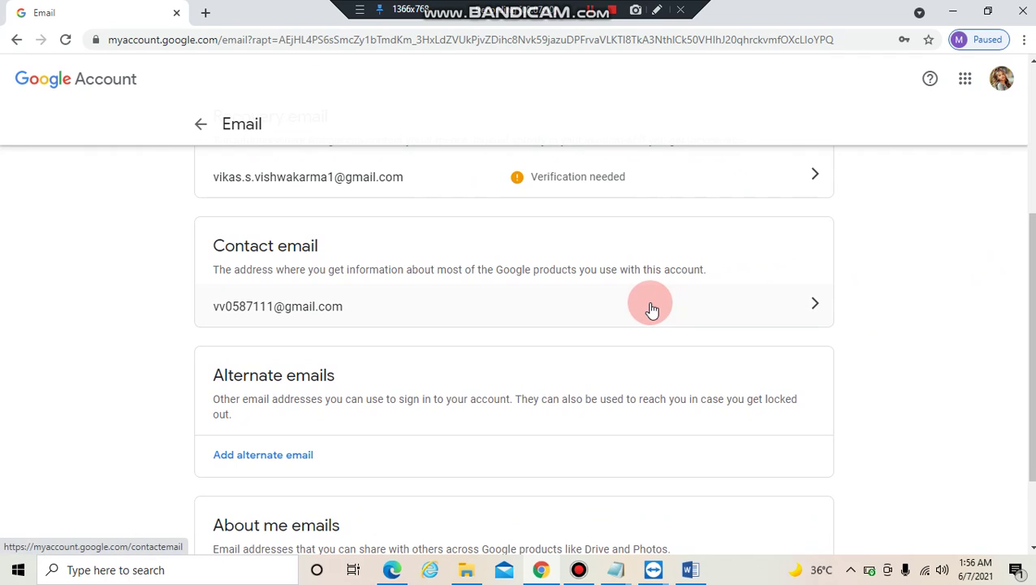
pyautogui.scroll(-1, 514, 349)
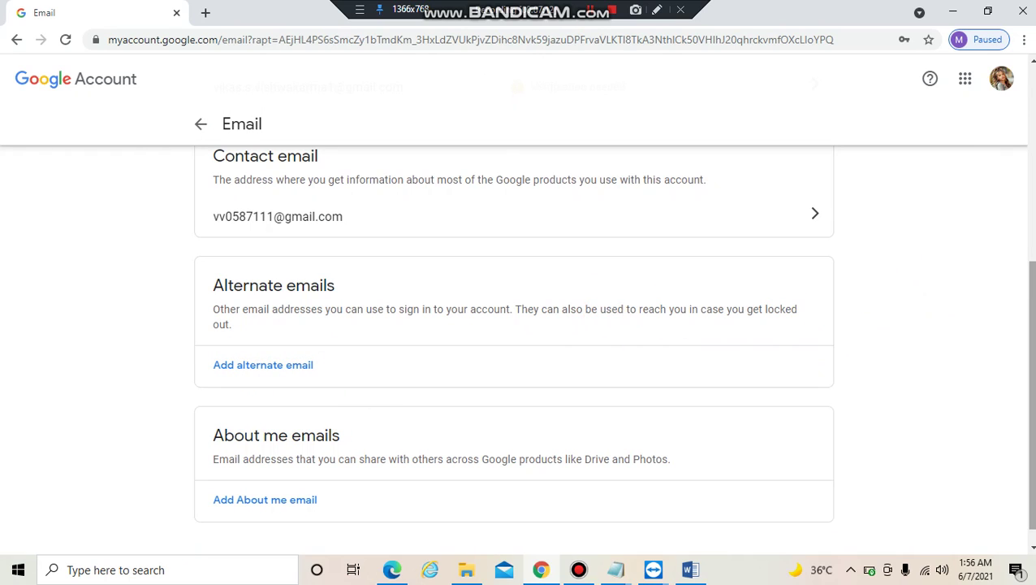
pyautogui.scroll(-1, 528, 341)
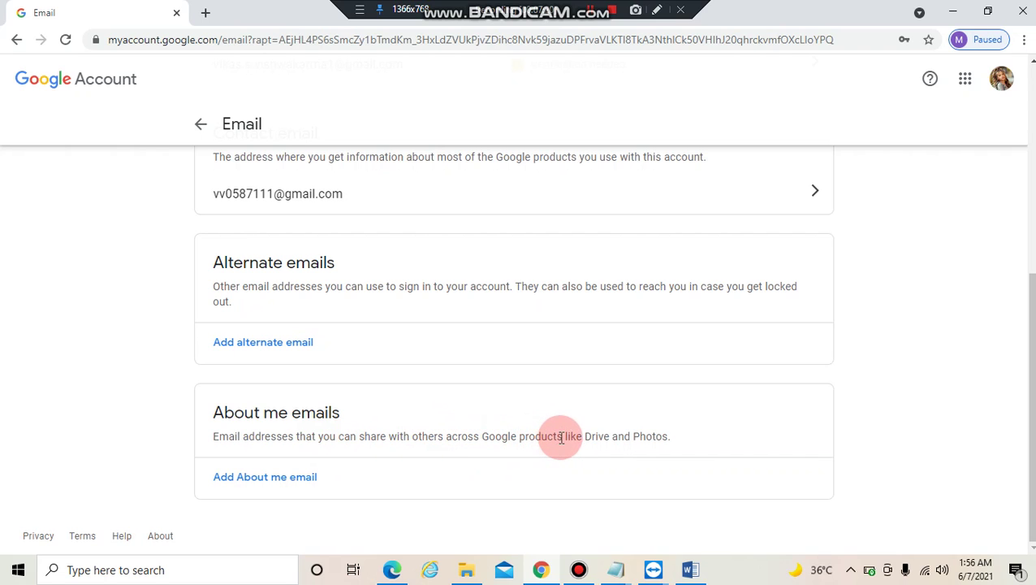
pyautogui.moveTo(1031, 337); pyautogui.dragTo(1032, 134)
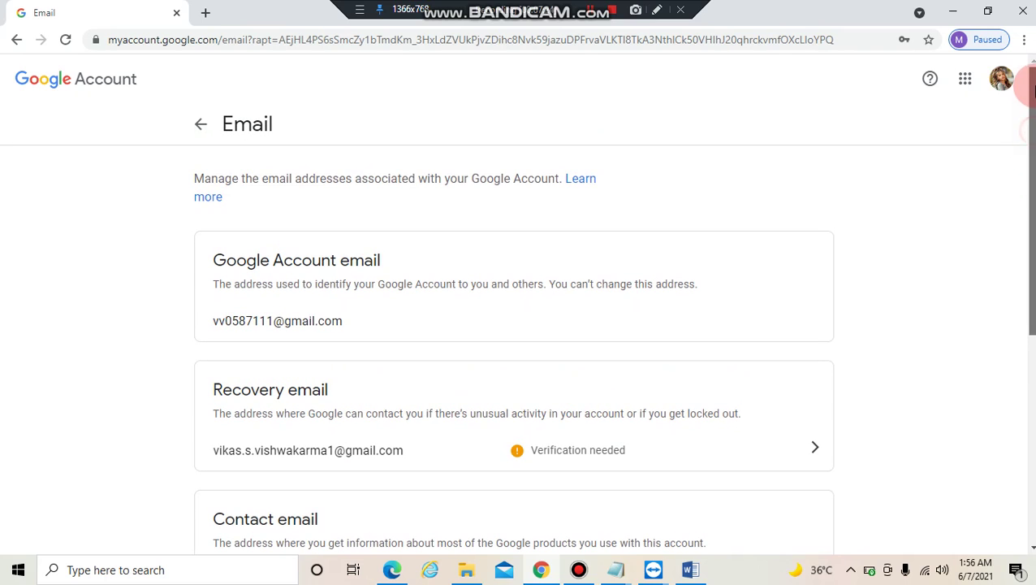
# - Go back from the Email page to Personal info
pyautogui.click(200, 128)
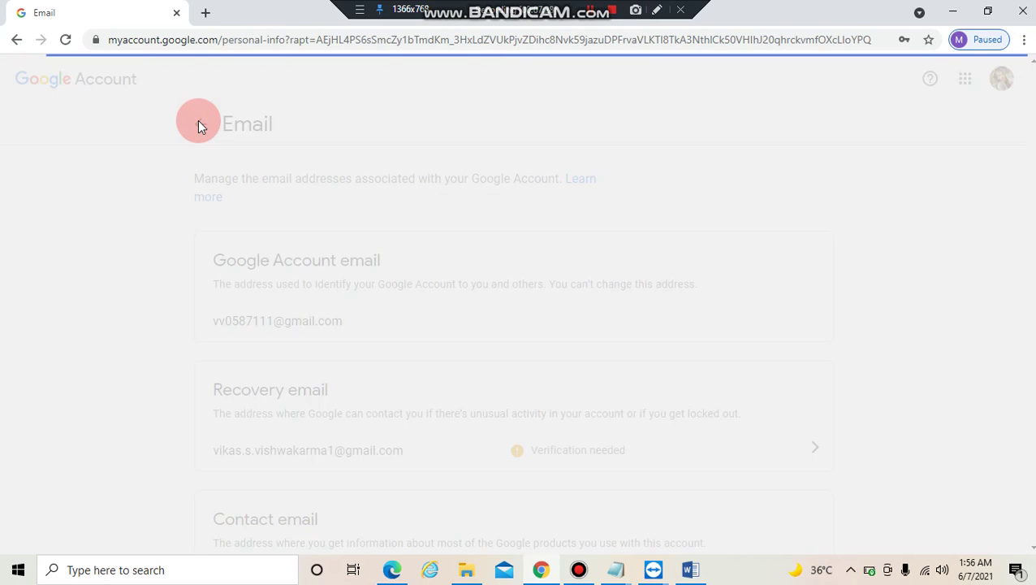